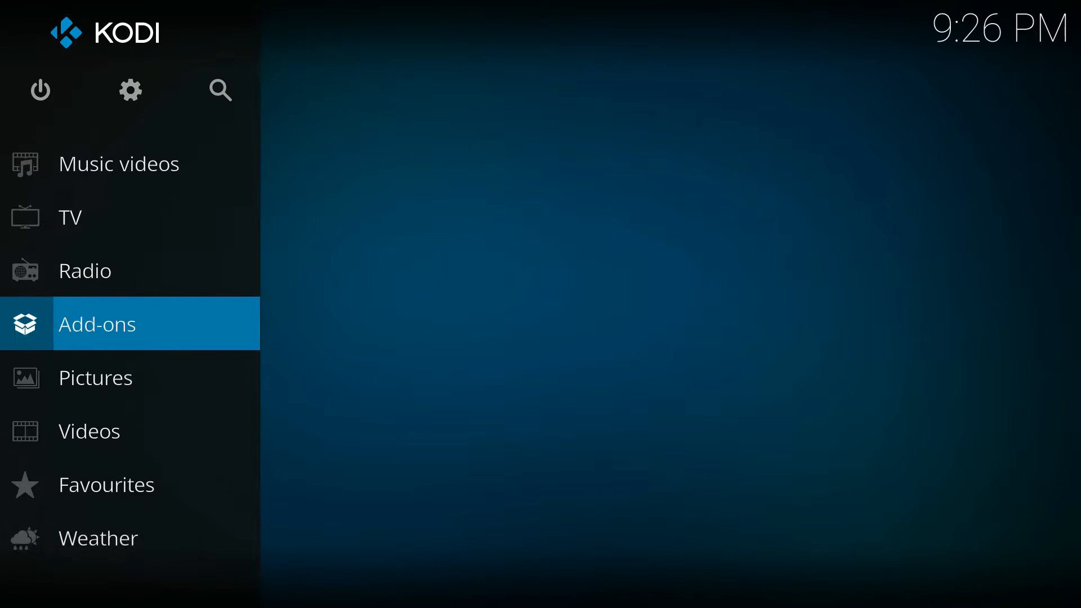
pyautogui.press('Up')
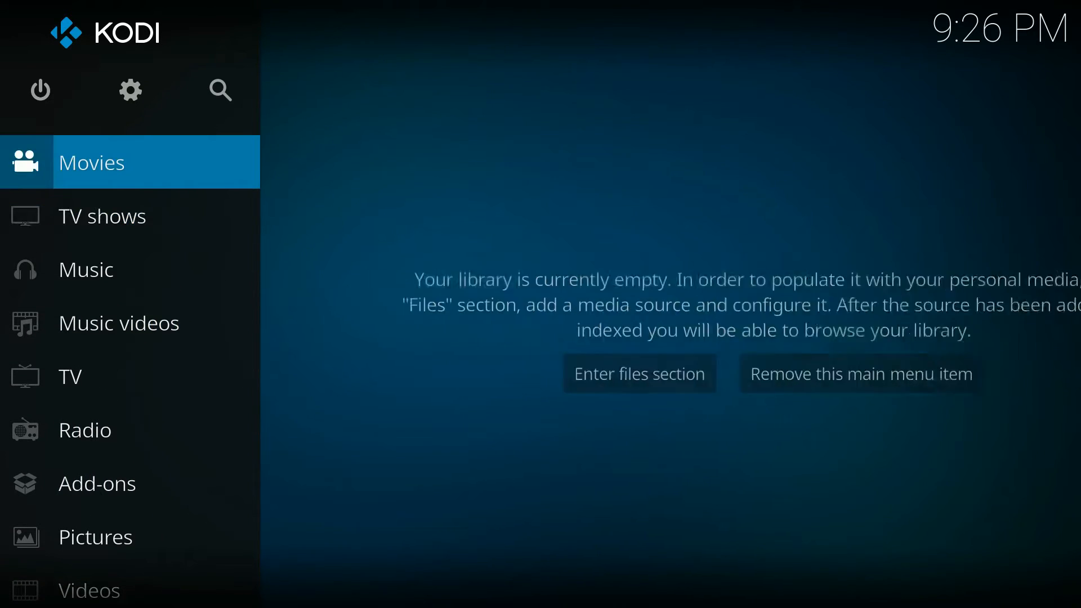
pyautogui.press('Down')
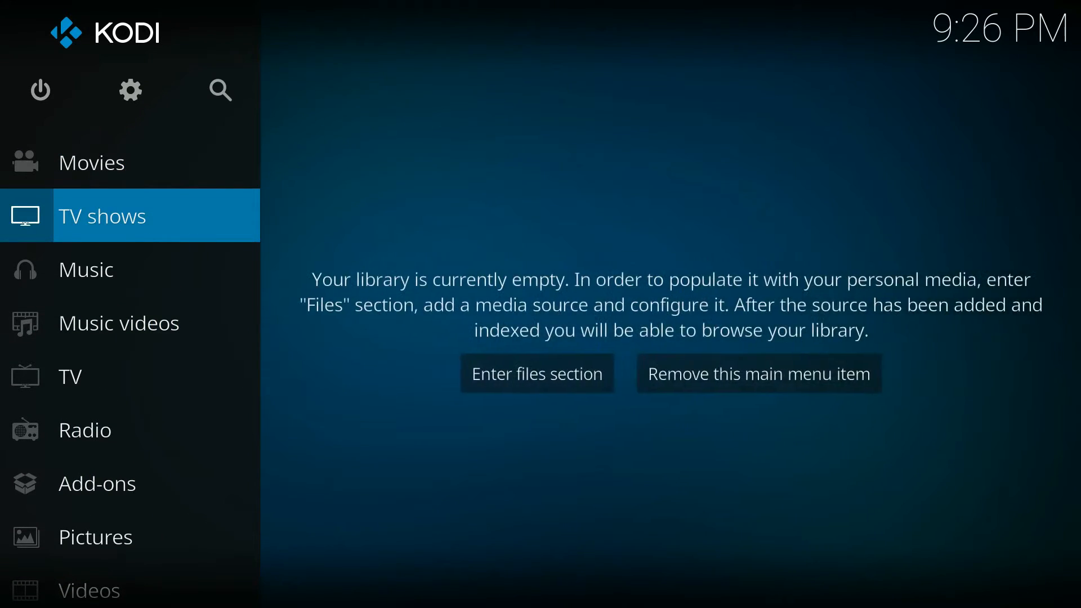
pyautogui.press('Up')
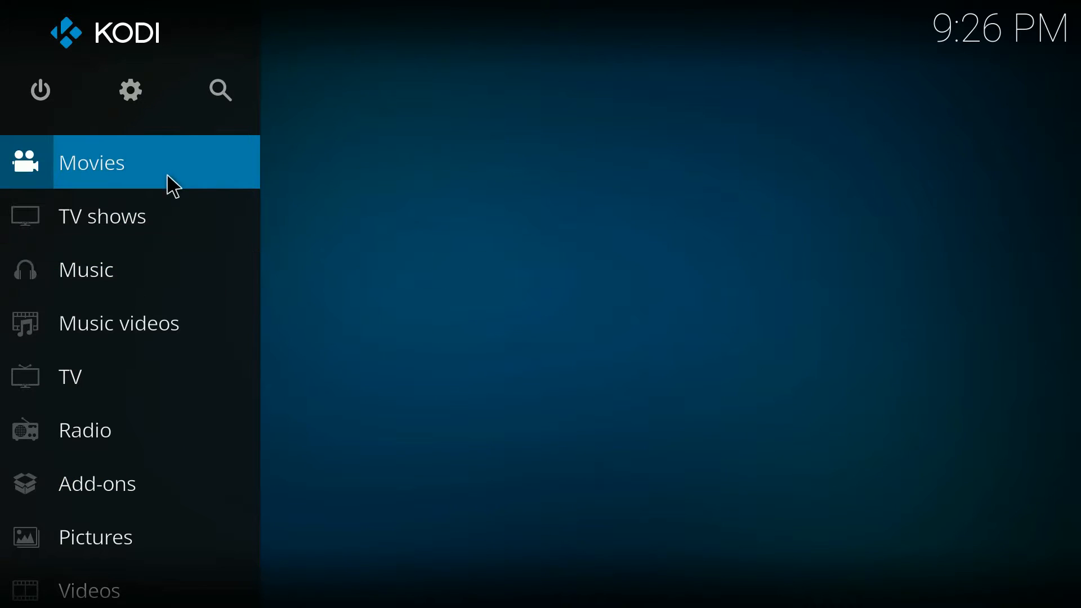
# Allow add-ons from unknown sources in the system's add-on settings, accept the warning, and return to the System overview
pyautogui.click(141, 105)
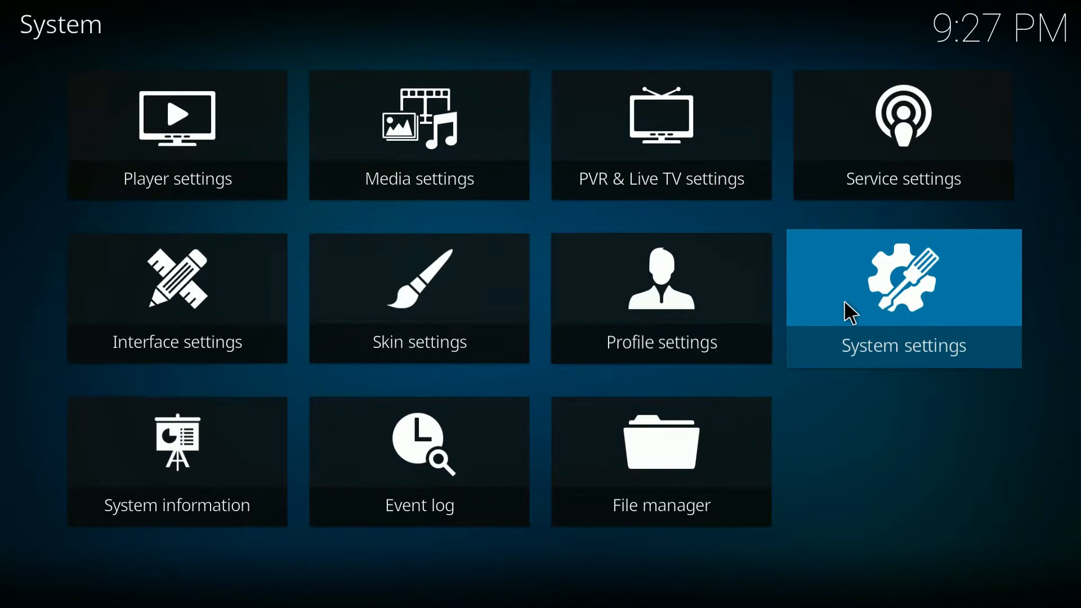
pyautogui.click(845, 303)
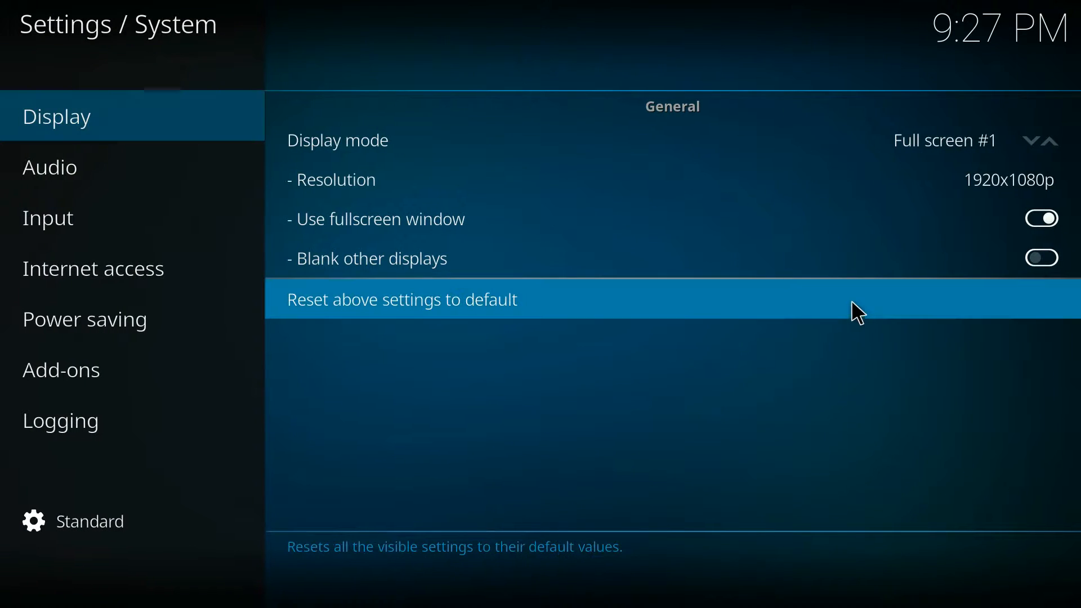
pyautogui.moveTo(220, 374)
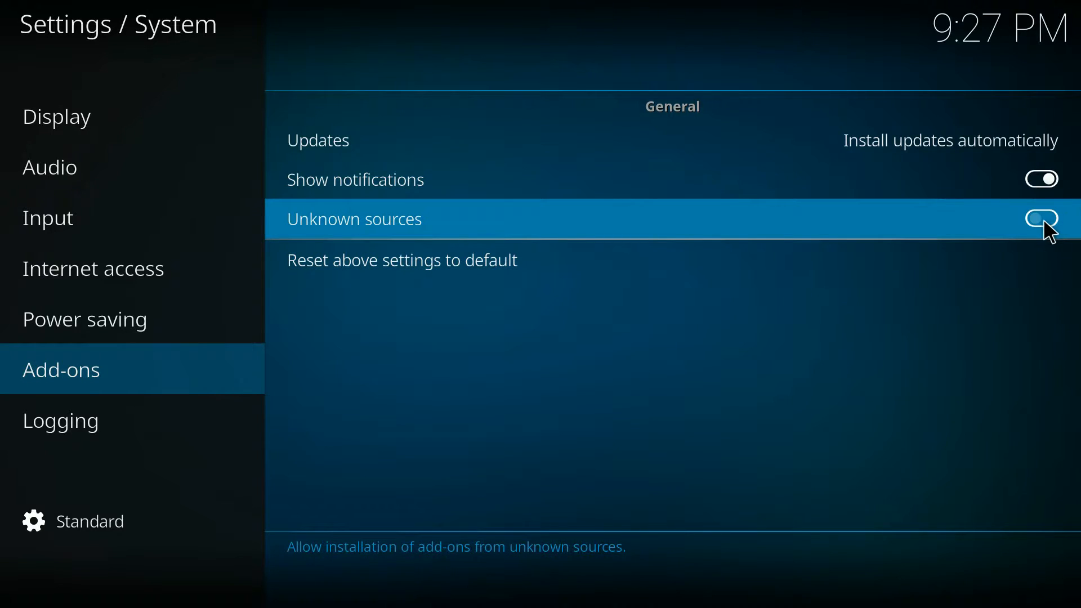
pyautogui.click(1045, 220)
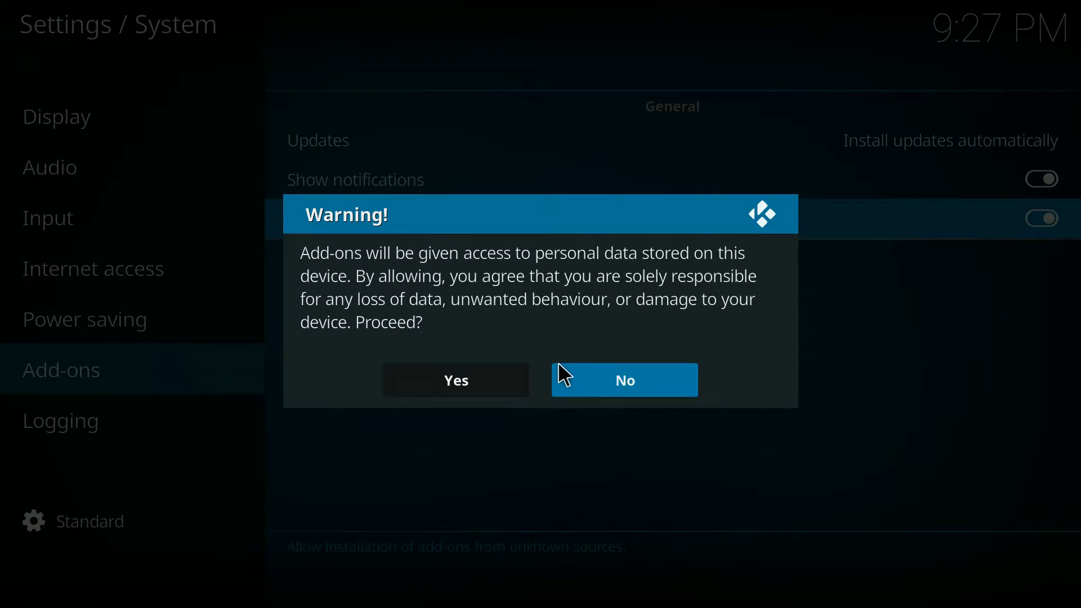
pyautogui.click(466, 380)
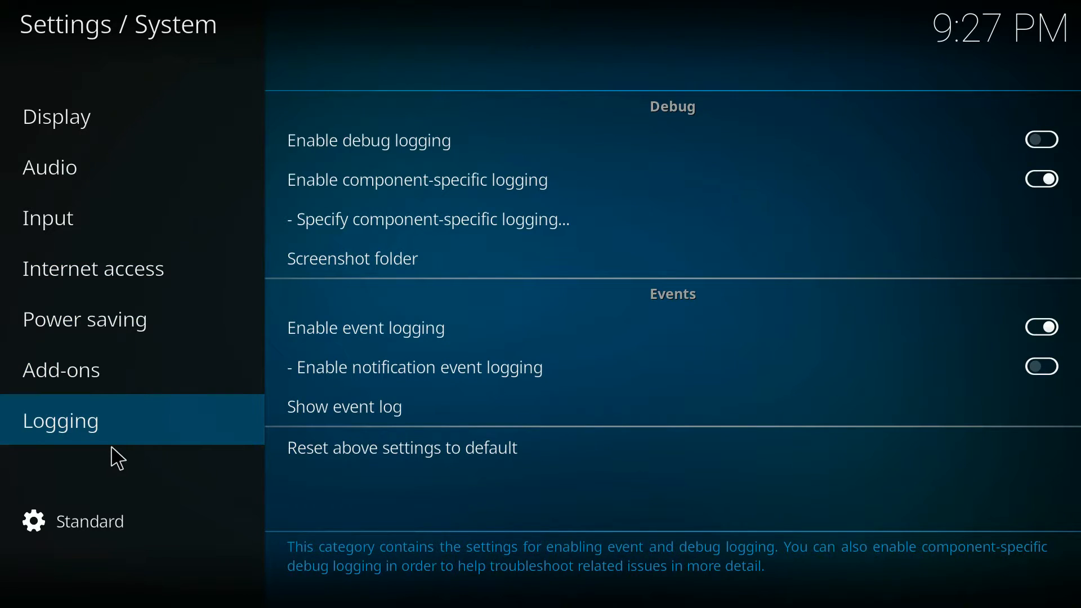
pyautogui.moveTo(200, 388)
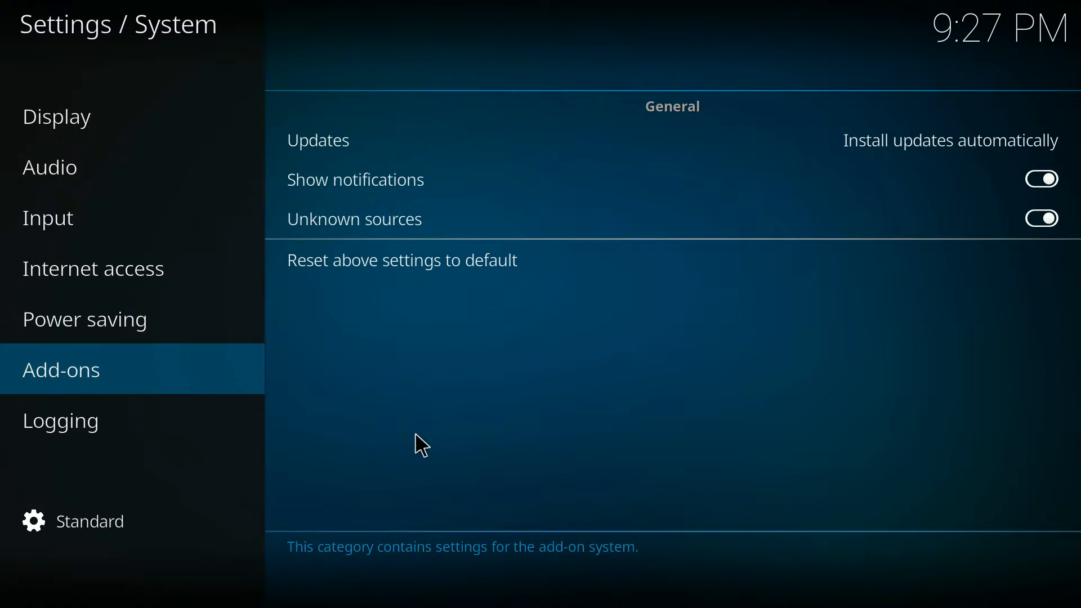
pyautogui.press('Escape')
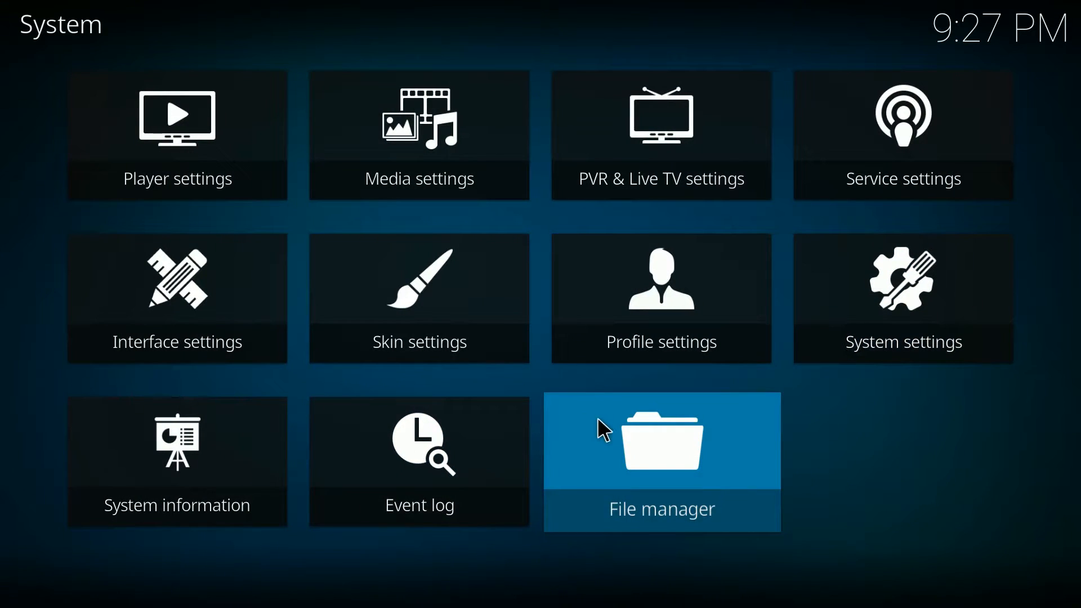
pyautogui.click(637, 455)
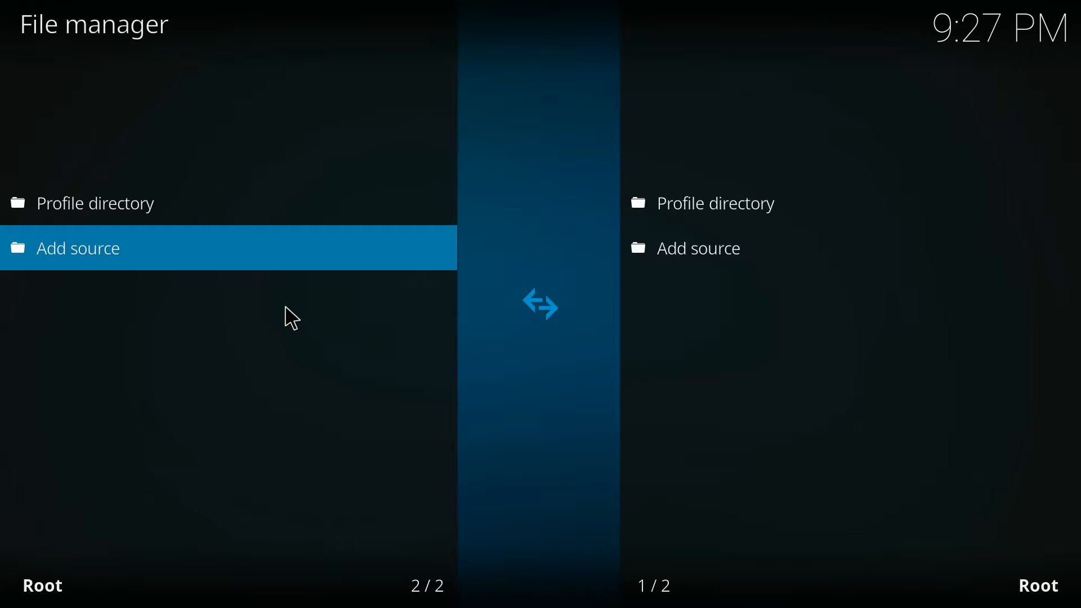
pyautogui.click(94, 226)
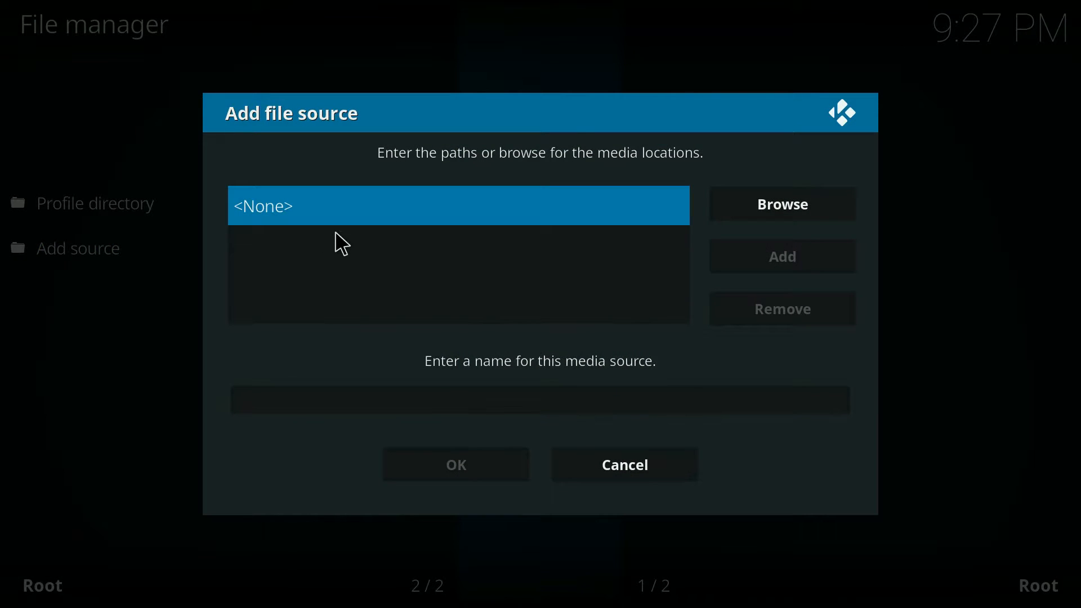
pyautogui.click(347, 216)
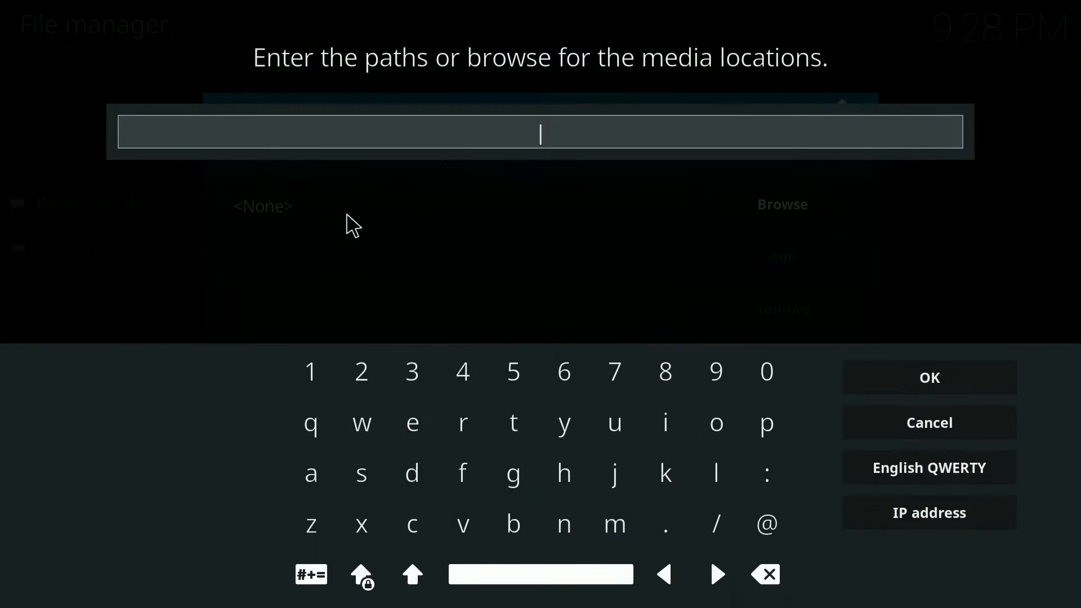
pyautogui.write('http')
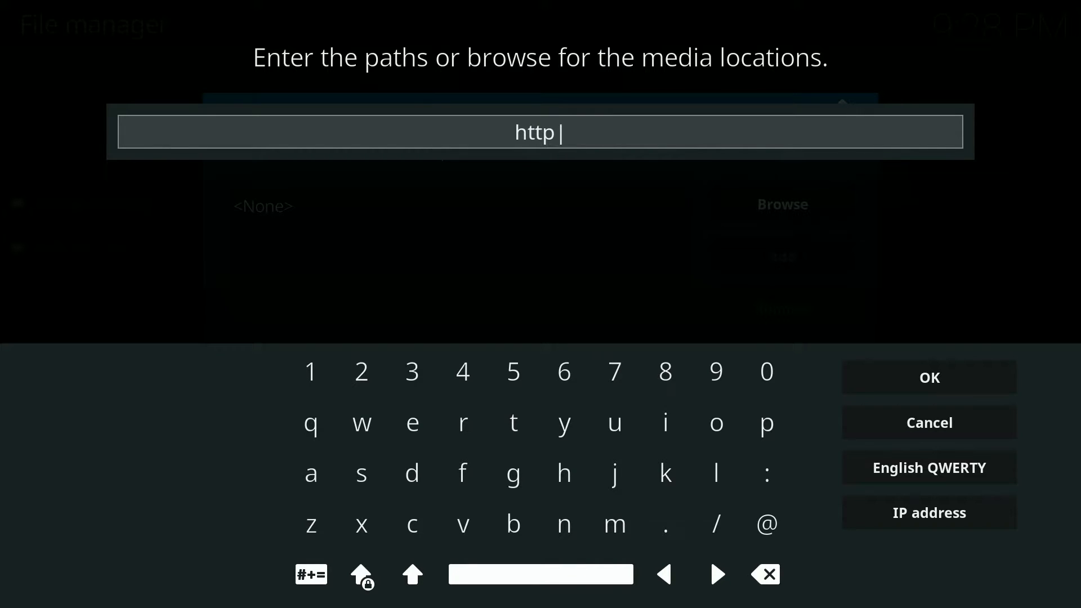
pyautogui.write('://fusion.t')
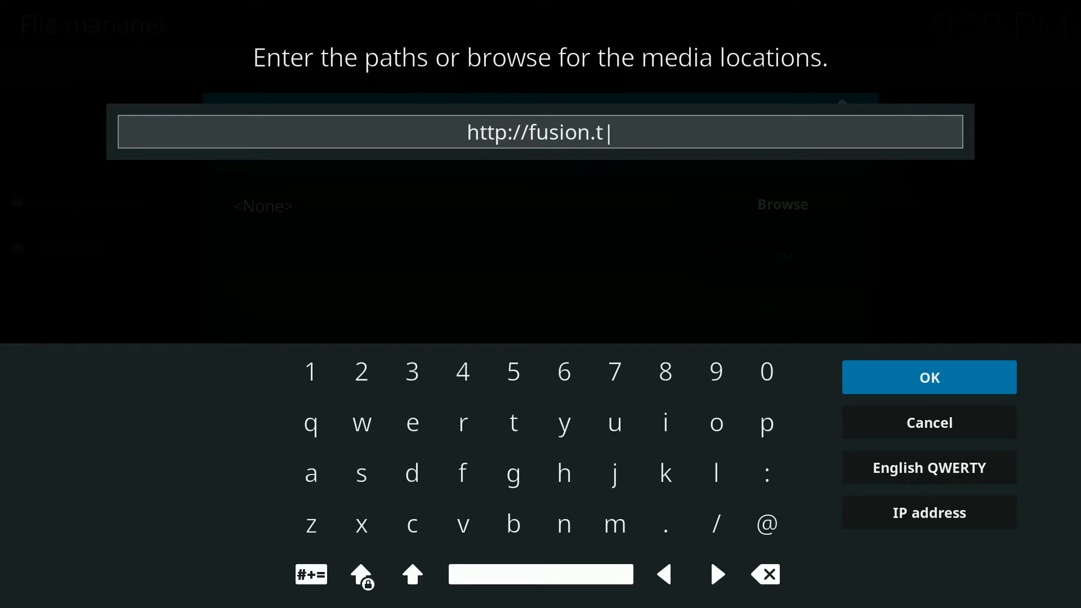
pyautogui.write('vaddons.ag')
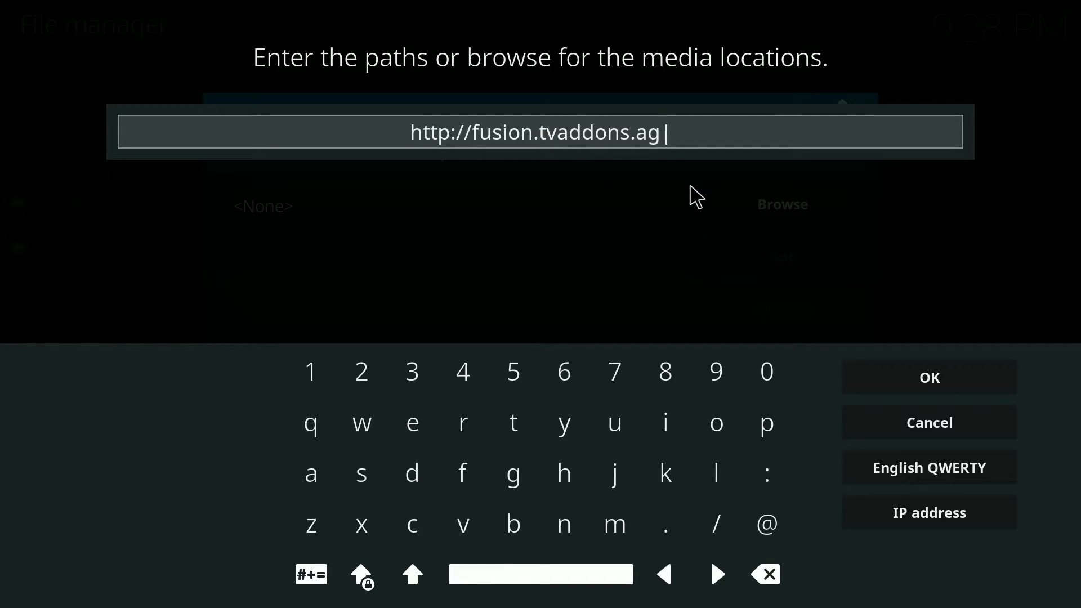
pyautogui.click(905, 385)
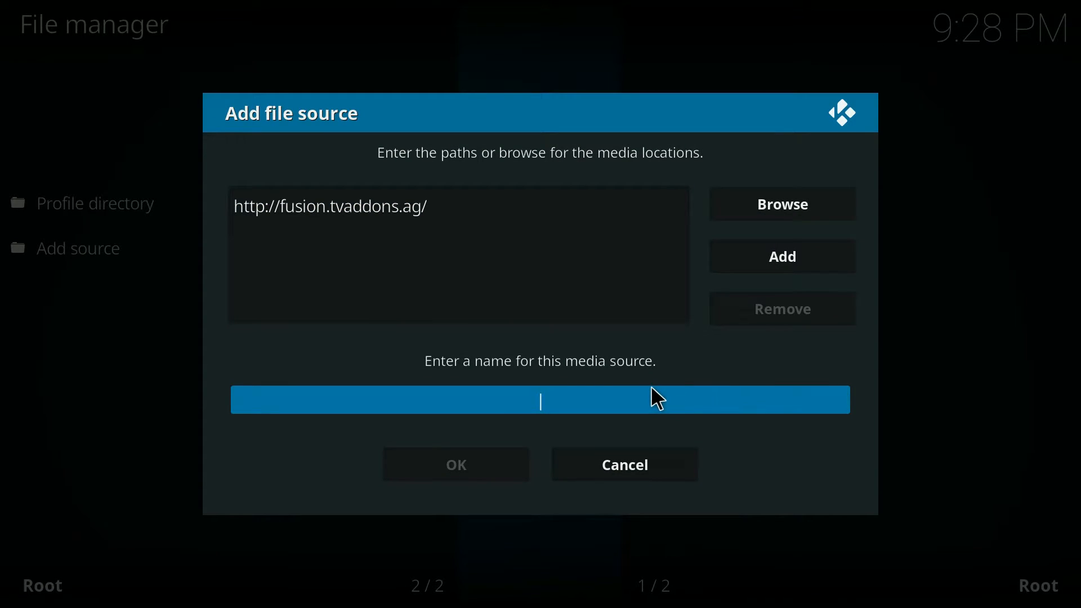
# Name the new media source fusion and save it
pyautogui.click(622, 394)
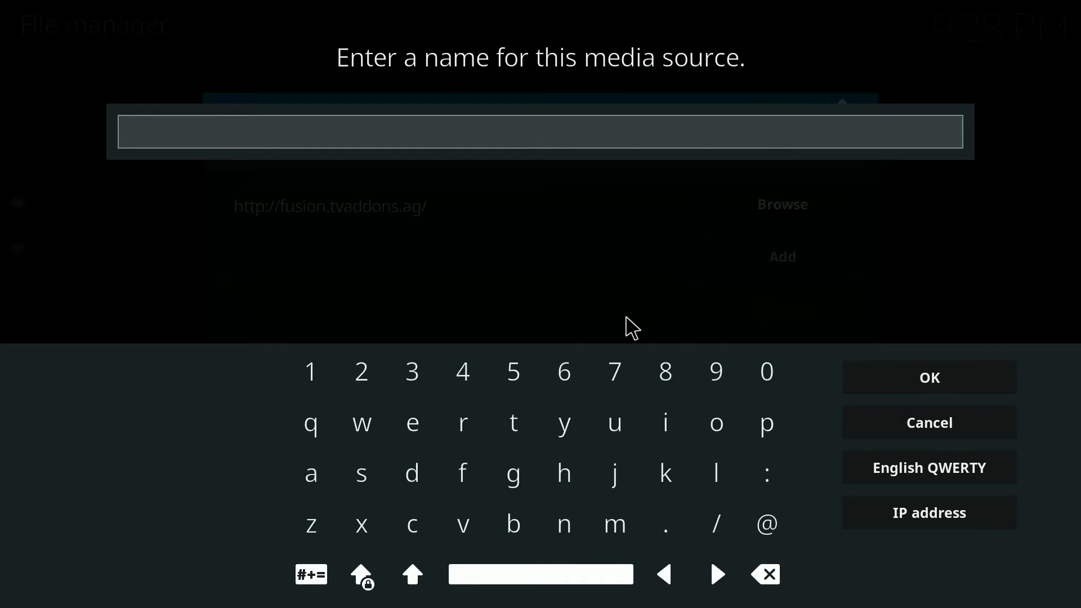
pyautogui.write('fusion')
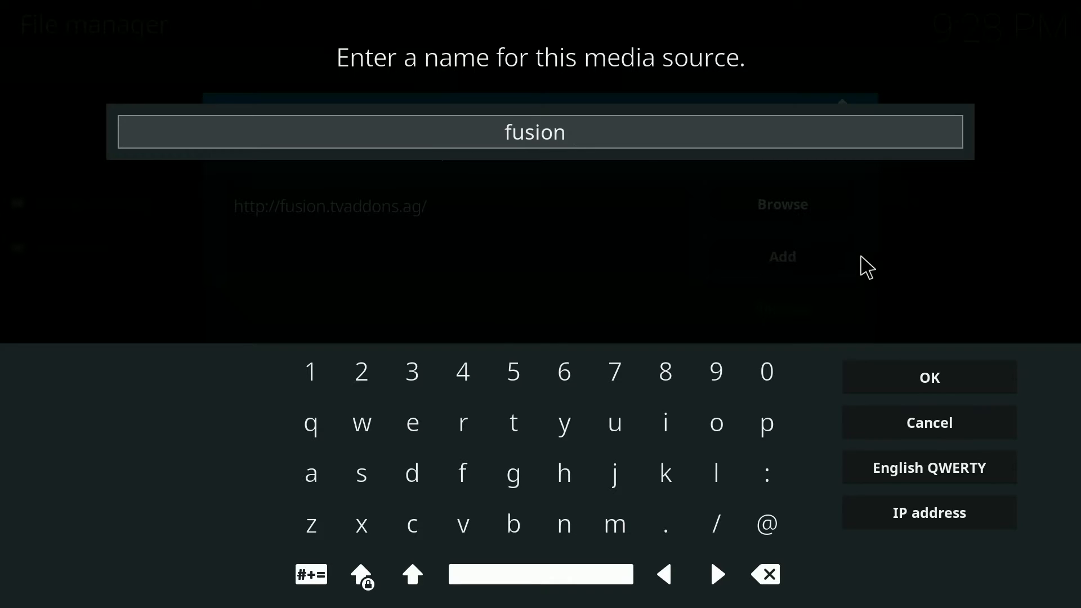
pyautogui.click(930, 375)
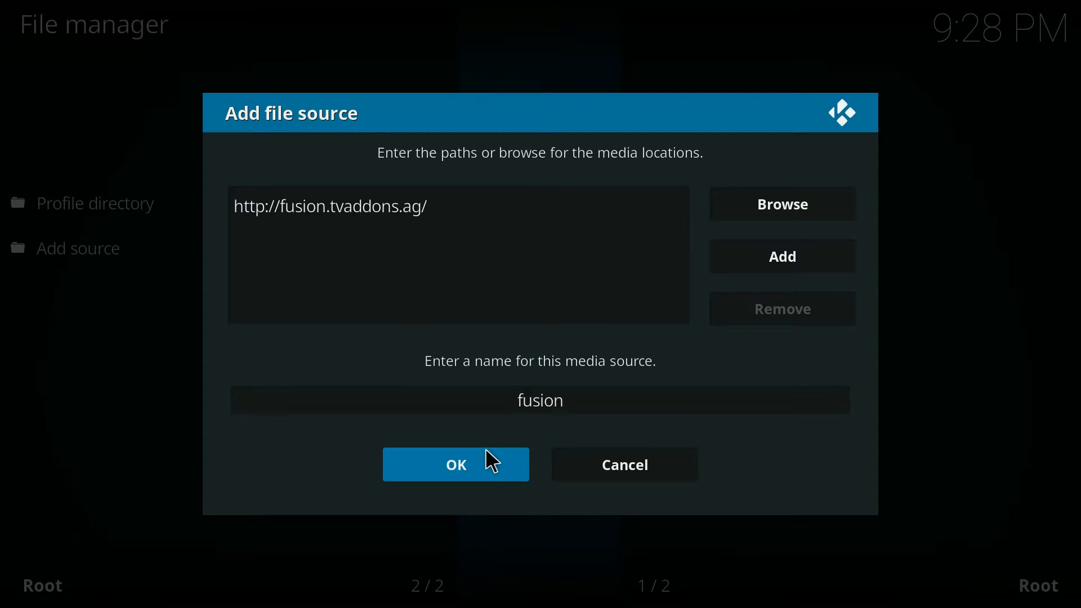
pyautogui.click(491, 462)
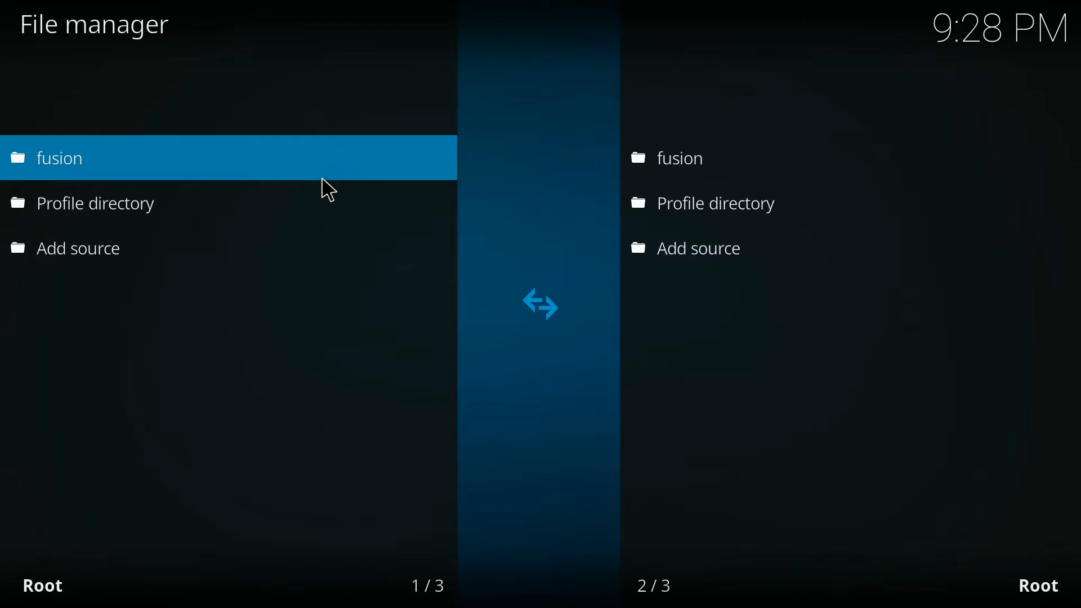
# Look at the folders inside the fusion source and return to the home screen
pyautogui.click(288, 174)
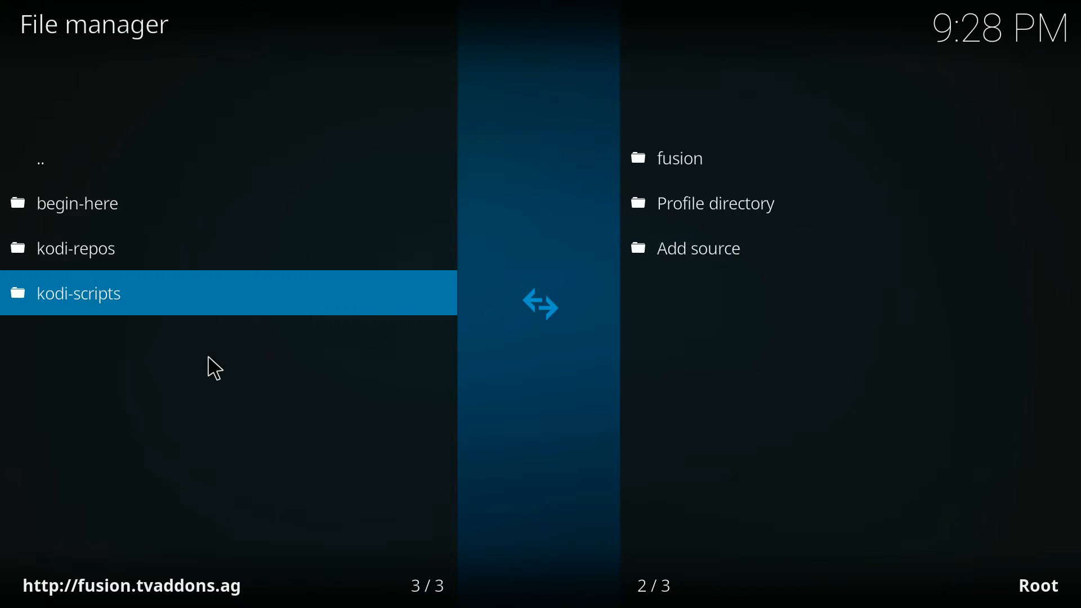
pyautogui.rightClick(216, 369)
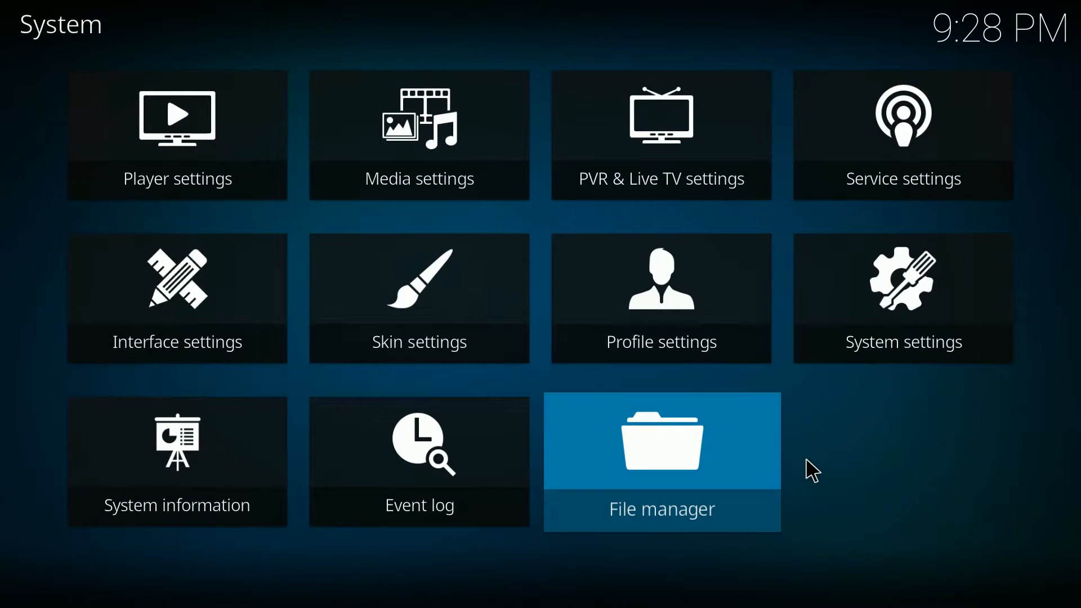
pyautogui.rightClick(807, 460)
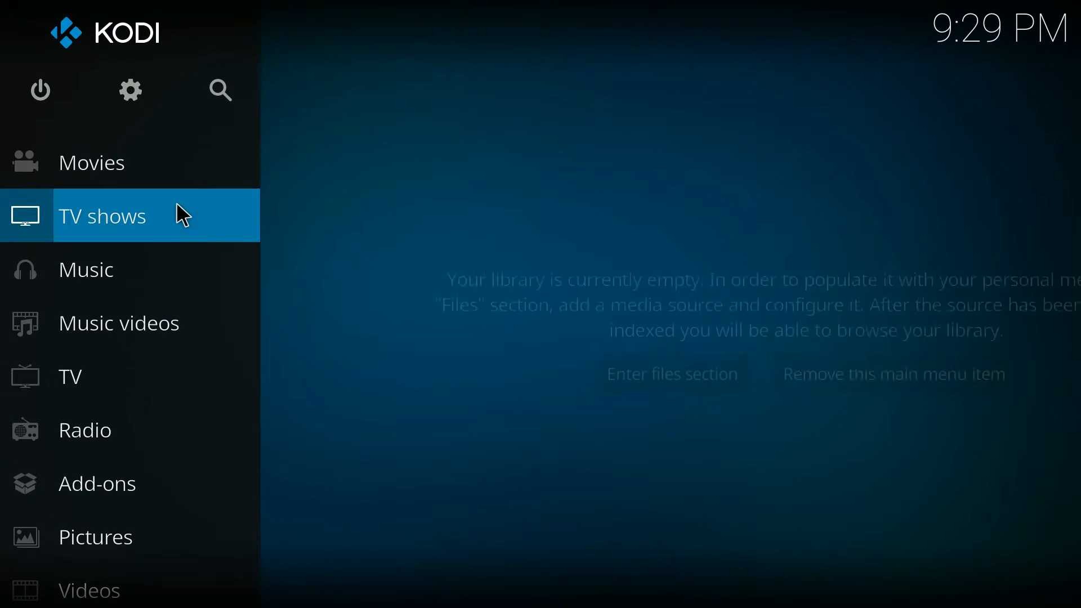
# Go to the Add-ons section and open the add-on browser
pyautogui.press('Down')
pyautogui.press('Down')
pyautogui.press('Down')
pyautogui.press('Down')
pyautogui.press('Down')
pyautogui.press('Down')
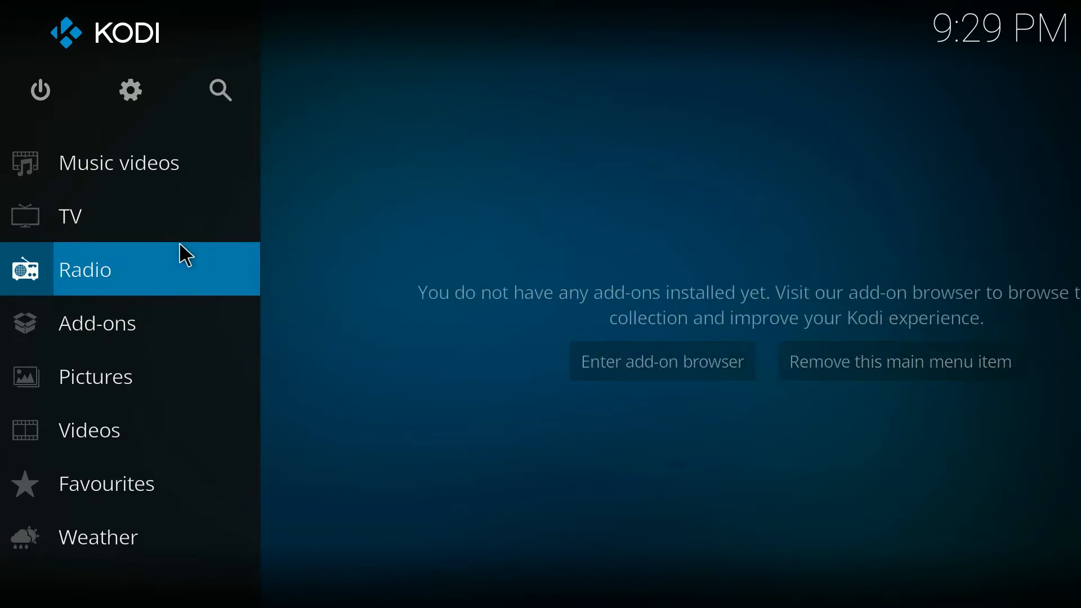
pyautogui.click(165, 305)
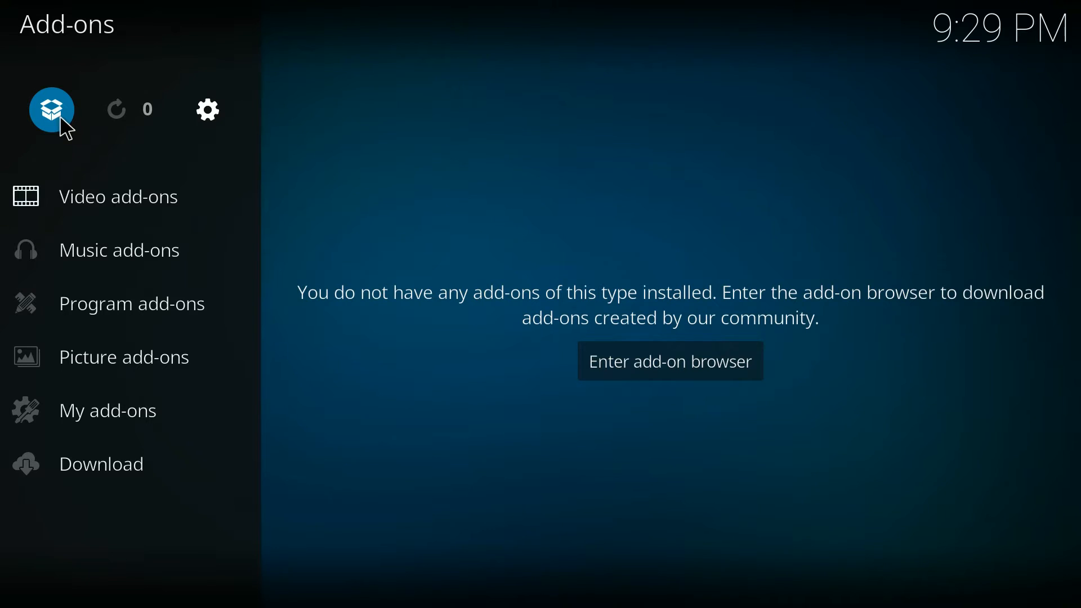
pyautogui.click(61, 118)
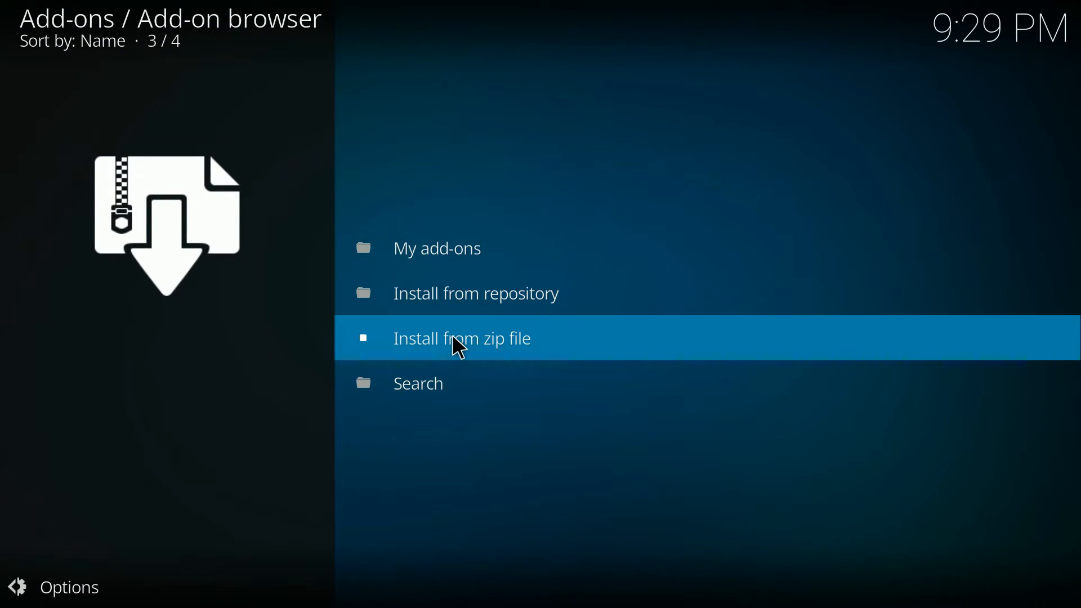
# Start an installation from a zip file and browse to the fusion source's kodi-repos/english folder
pyautogui.click(460, 348)
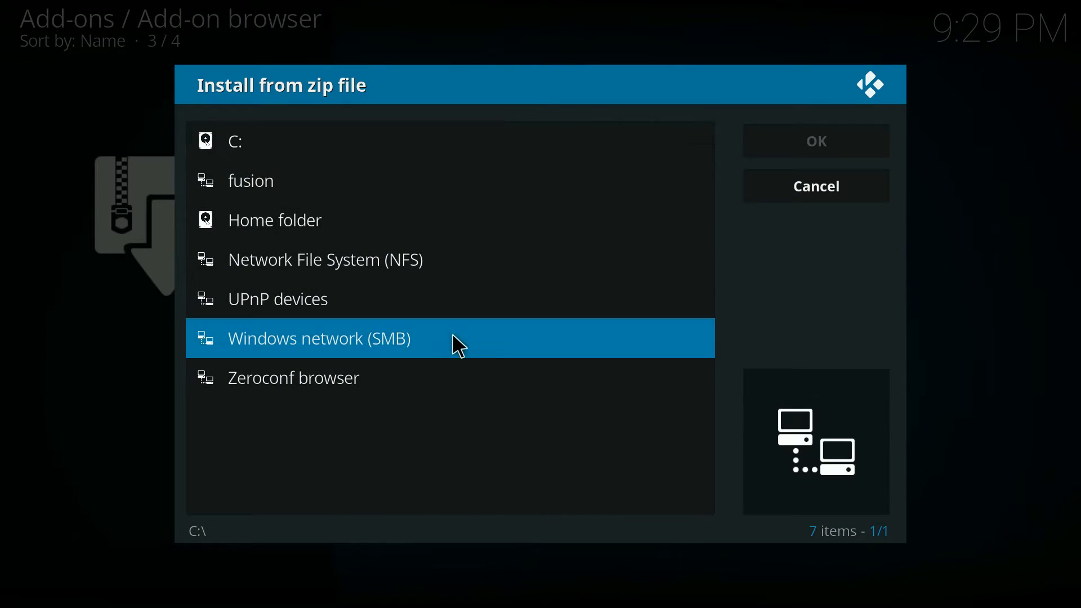
pyautogui.click(427, 185)
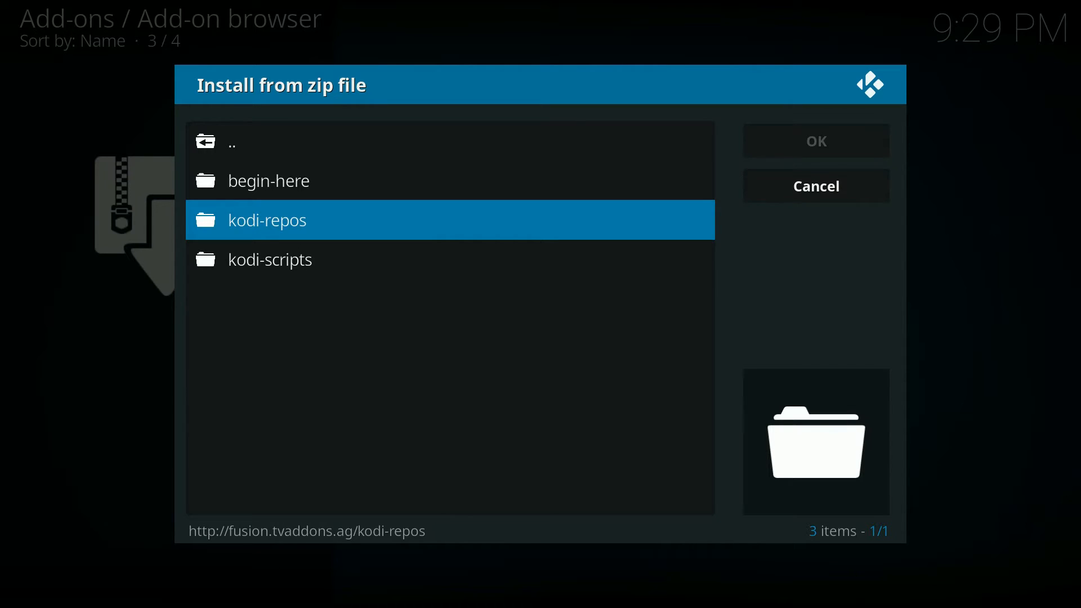
pyautogui.click(417, 206)
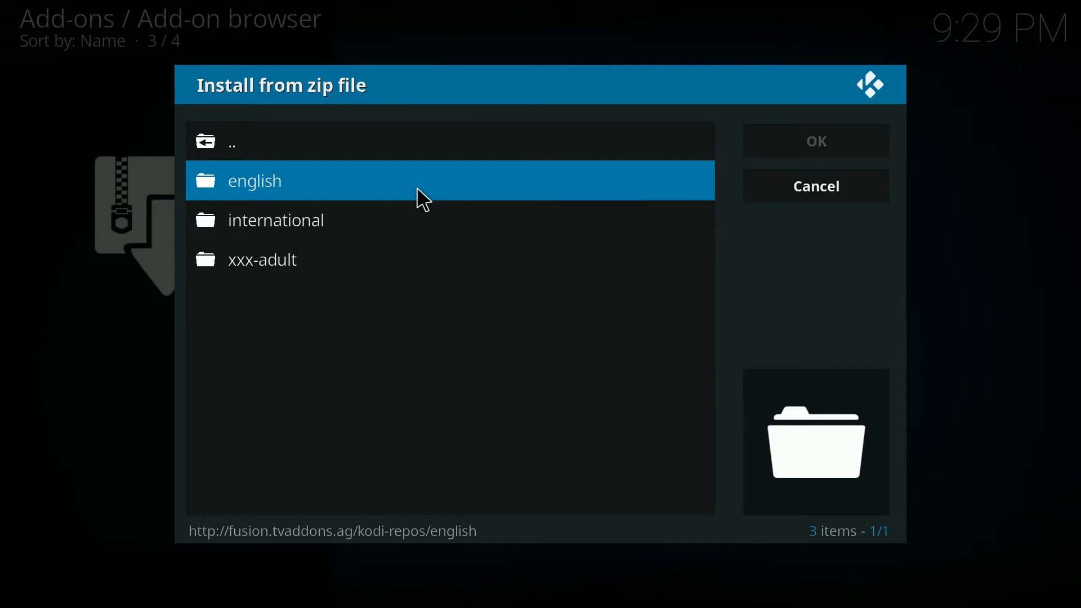
pyautogui.click(417, 190)
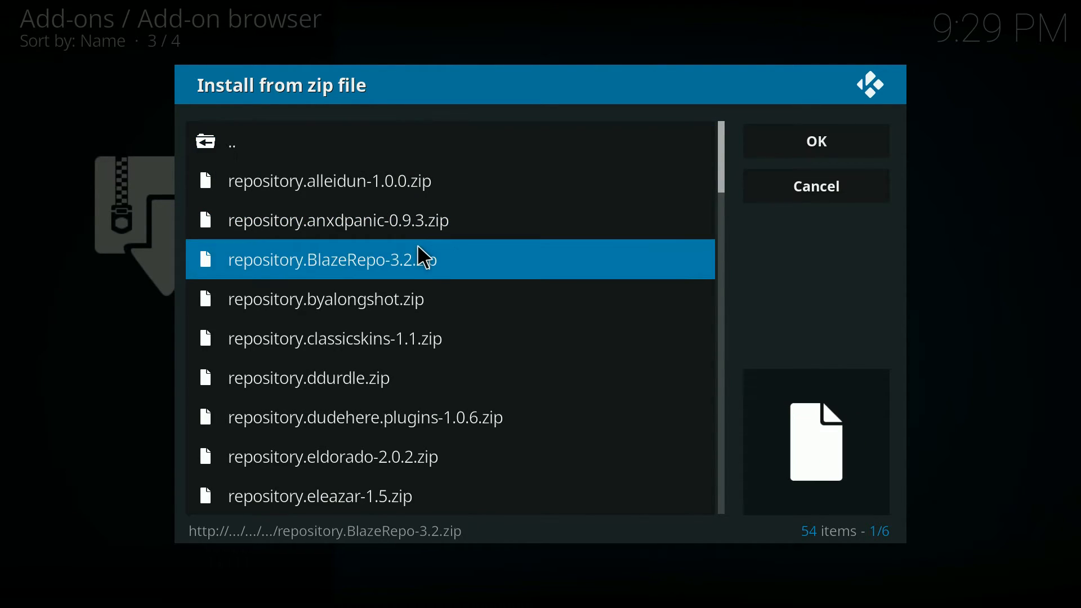
# Install the Exodus repository from repository.exodus-1.0.1.zip
pyautogui.press('Down')
pyautogui.press('Down')
pyautogui.press('Down')
pyautogui.press('Down')
pyautogui.press('Down')
pyautogui.press('Down')
pyautogui.press('Down')
pyautogui.press('Down')
pyautogui.press('Down')
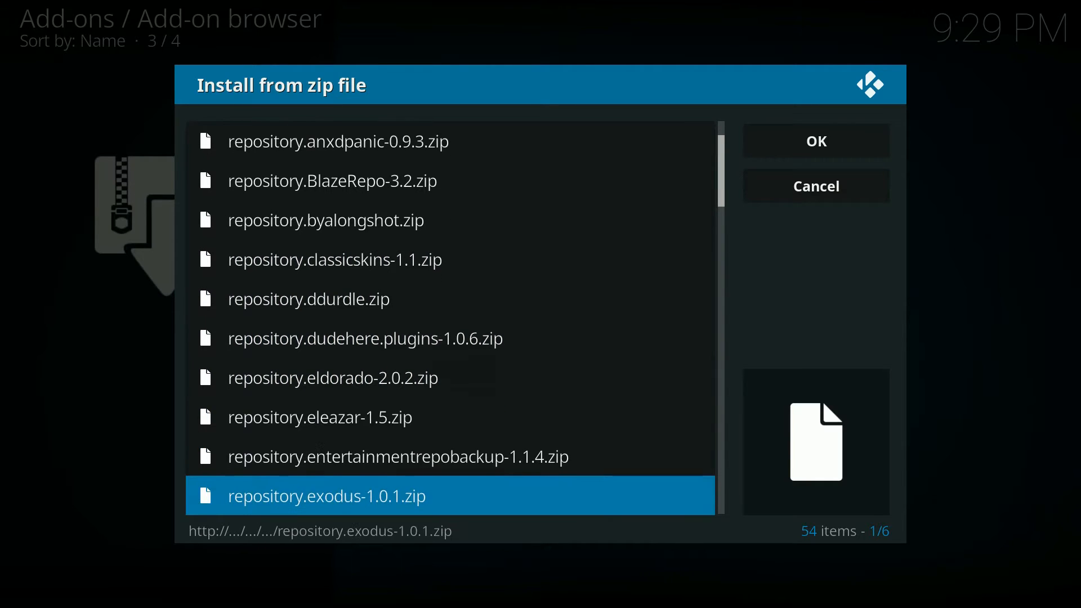
pyautogui.press('Up')
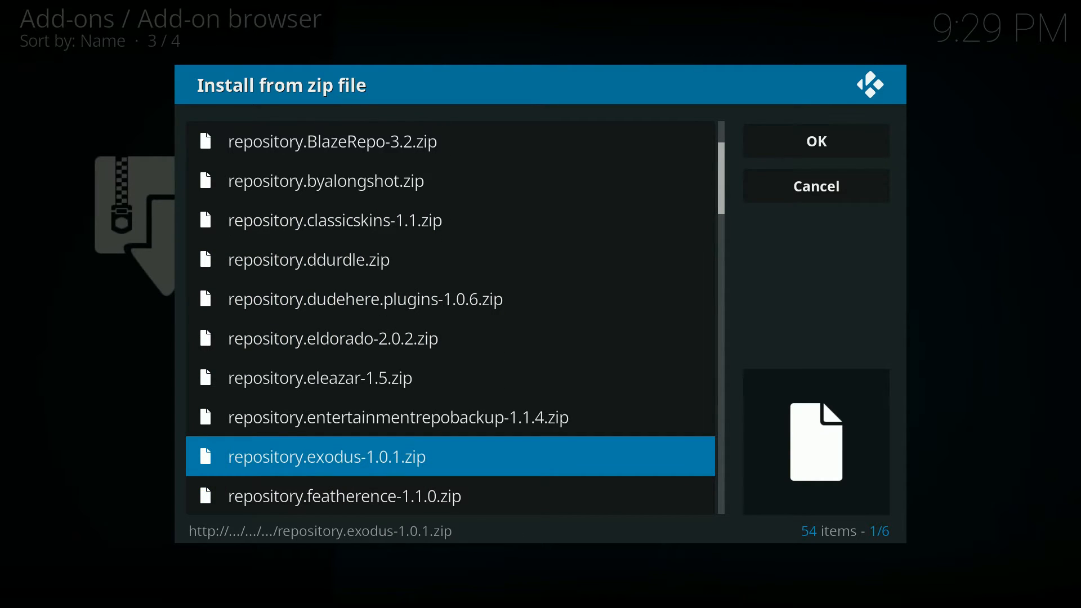
pyautogui.press('Escape')
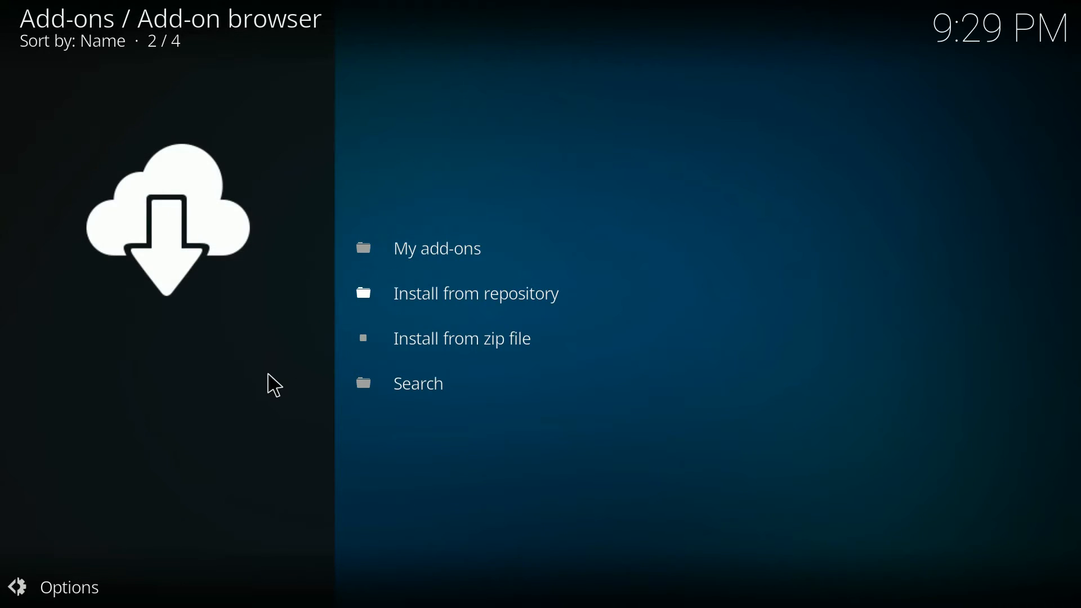
# Install the Exodus video add-on from the Exodus repository and return to the home screen
pyautogui.click(449, 304)
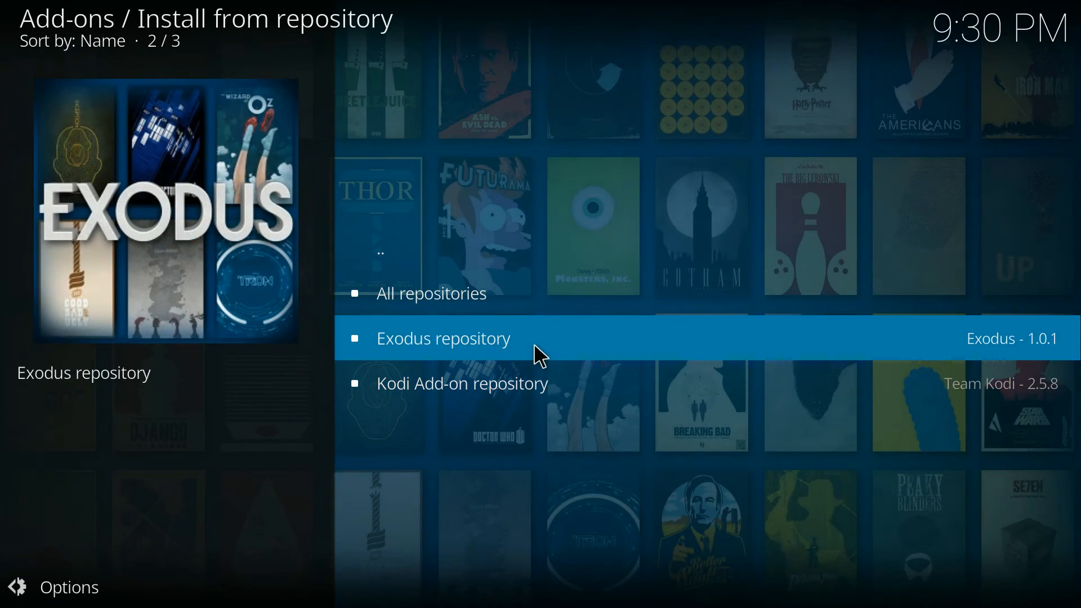
pyautogui.click(541, 356)
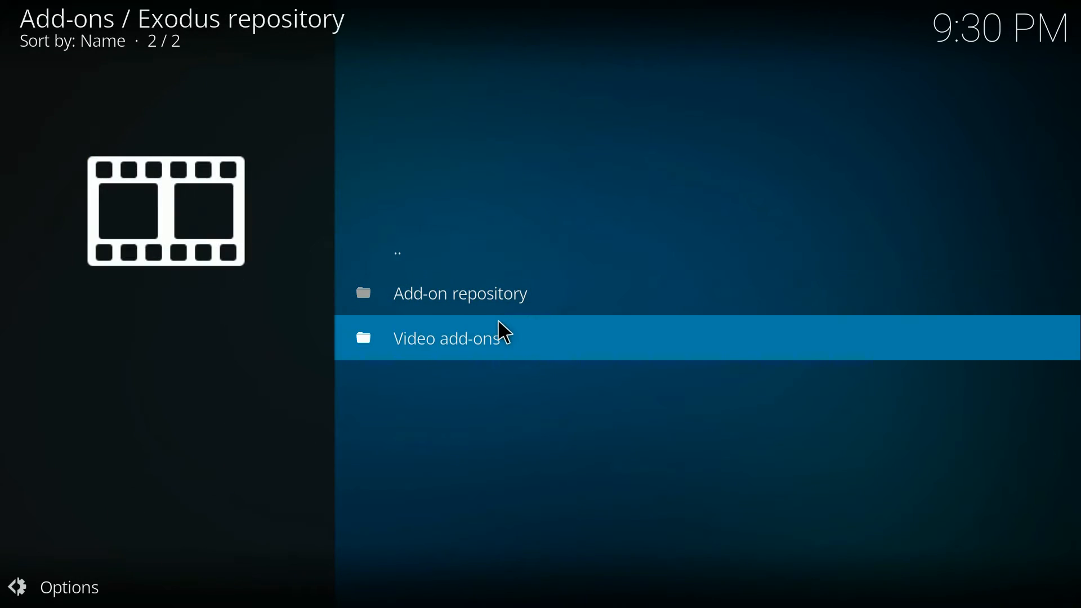
pyautogui.click(499, 327)
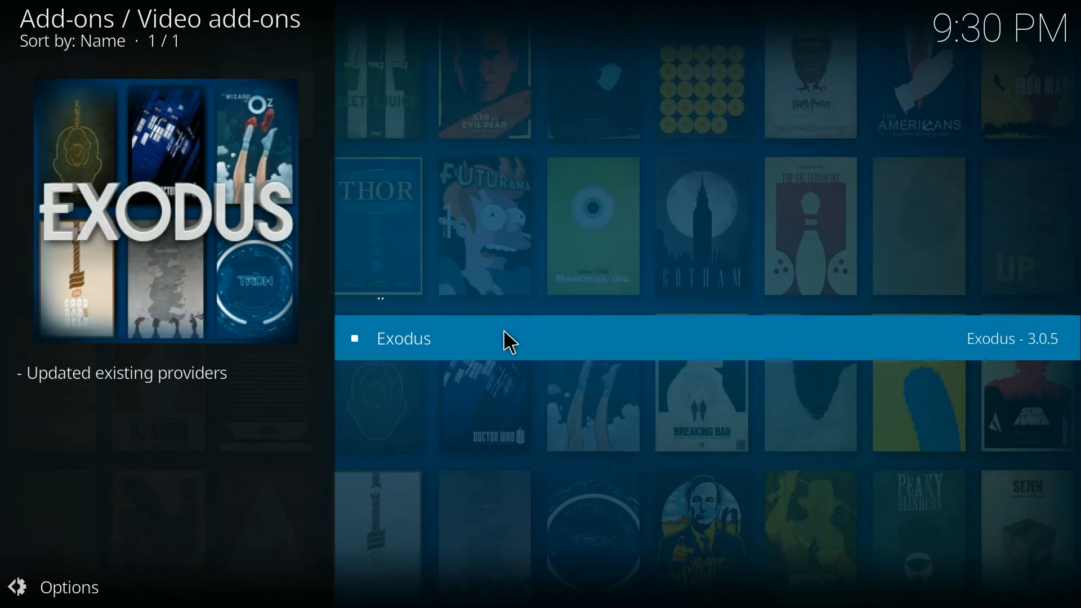
pyautogui.click(505, 331)
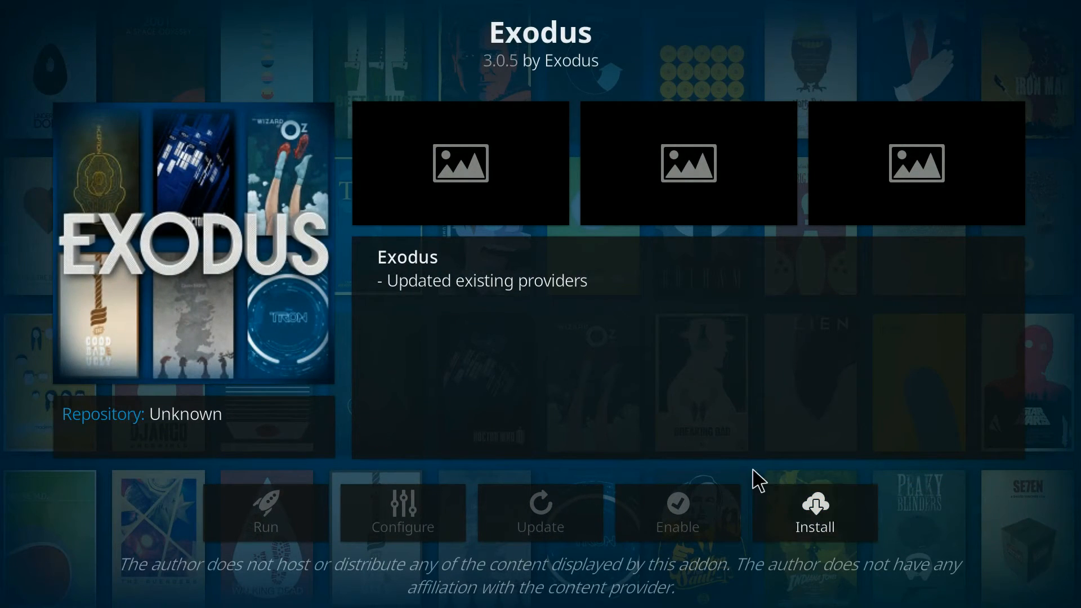
pyautogui.click(802, 515)
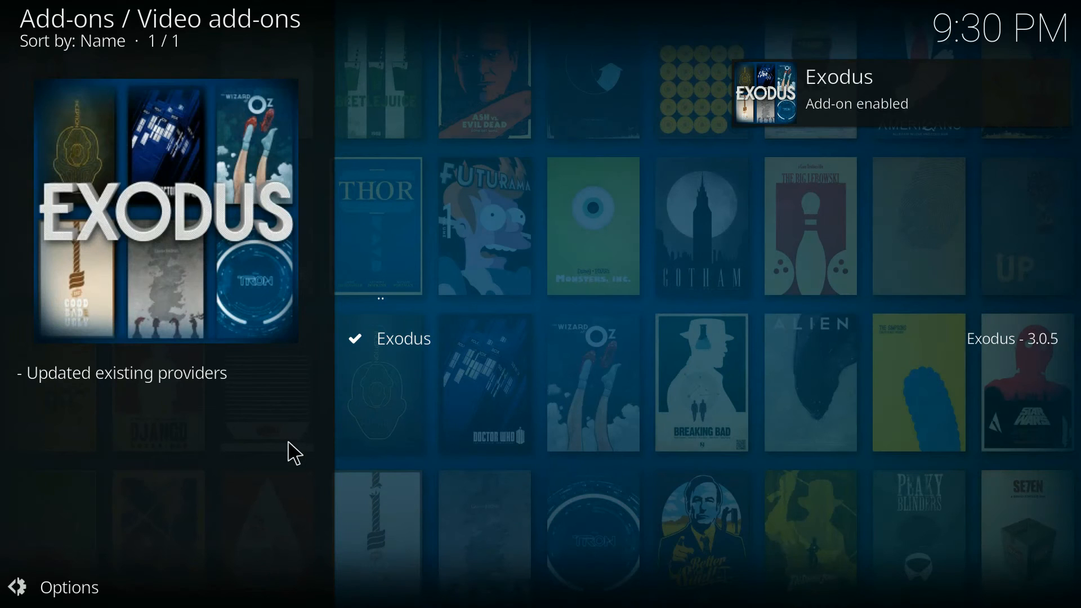
pyautogui.press('BackSpace')
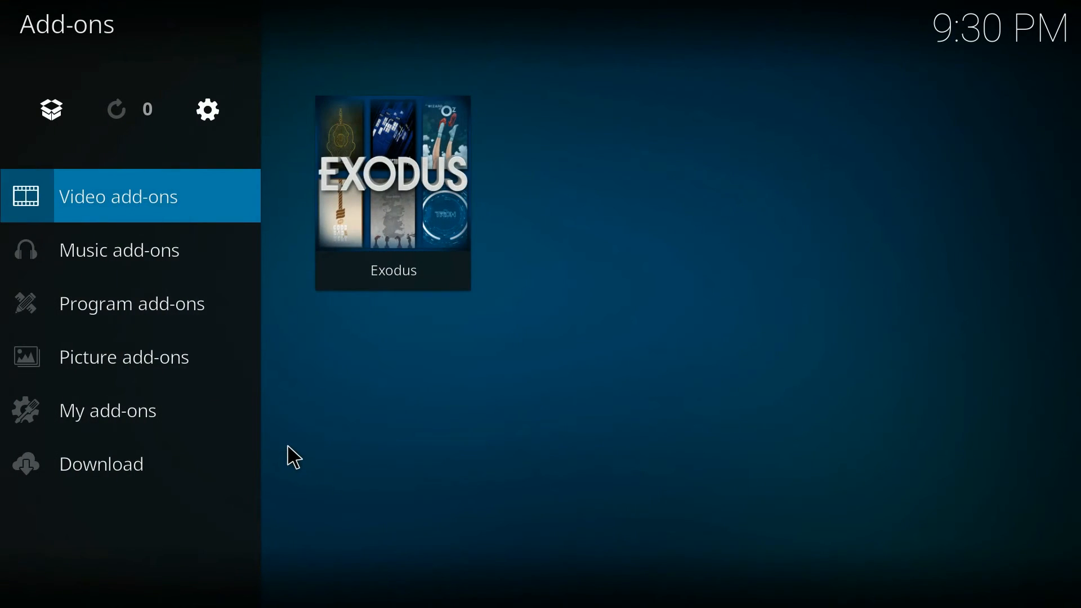
pyautogui.press('BackSpace')
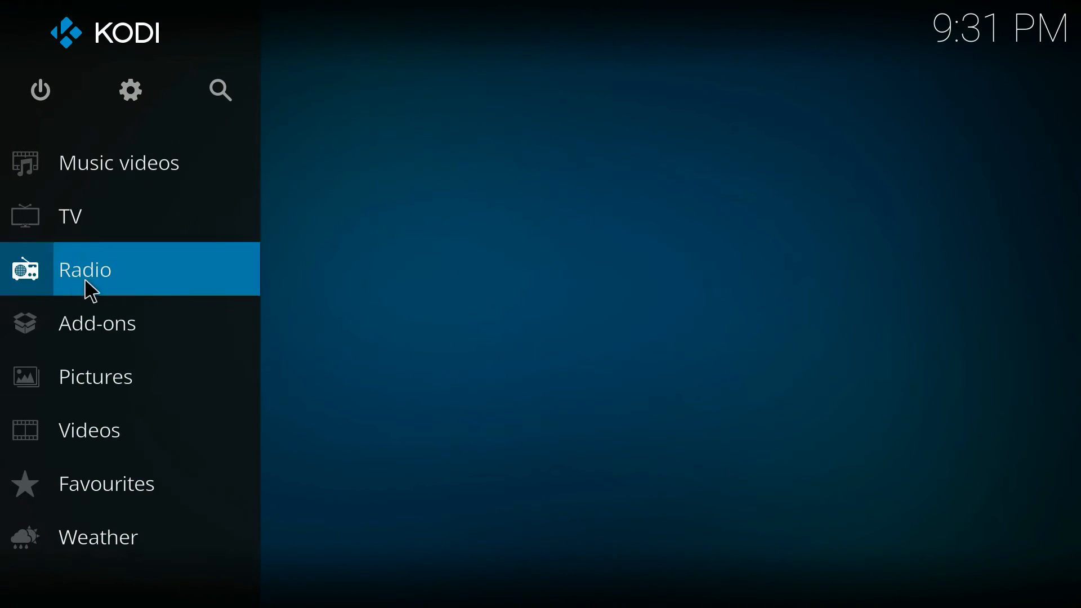
# Open the Exodus add-on from the video add-ons by way of the Movies section, and return to the home screen
pyautogui.press('Up')
pyautogui.press('Up')
pyautogui.press('Up')
pyautogui.press('Up')
pyautogui.press('Up')
pyautogui.press('Up')
pyautogui.press('Up')
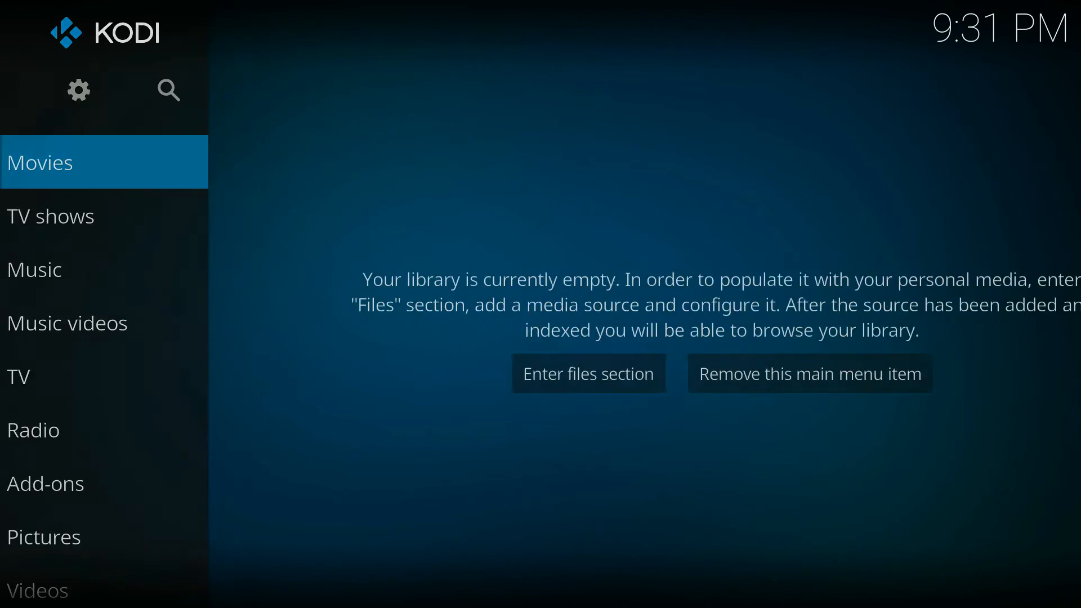
pyautogui.press('Return')
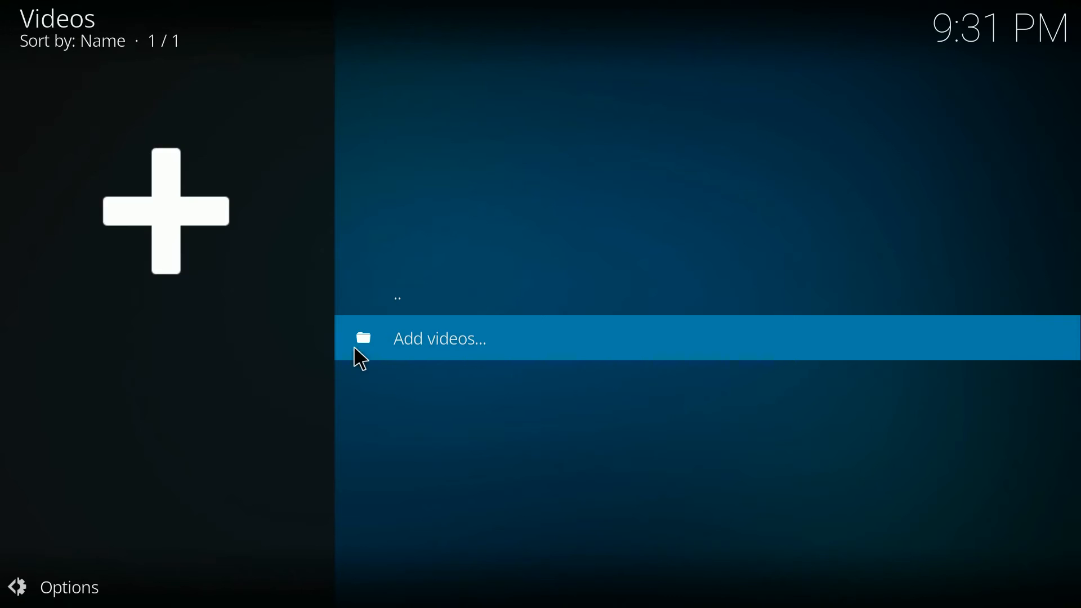
pyautogui.click(386, 306)
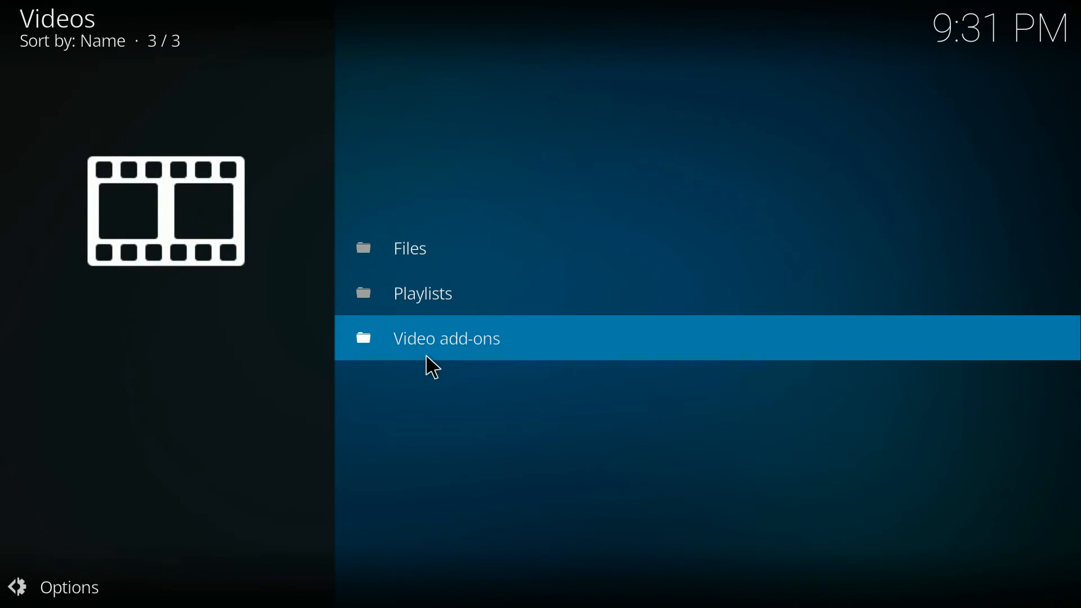
pyautogui.click(430, 347)
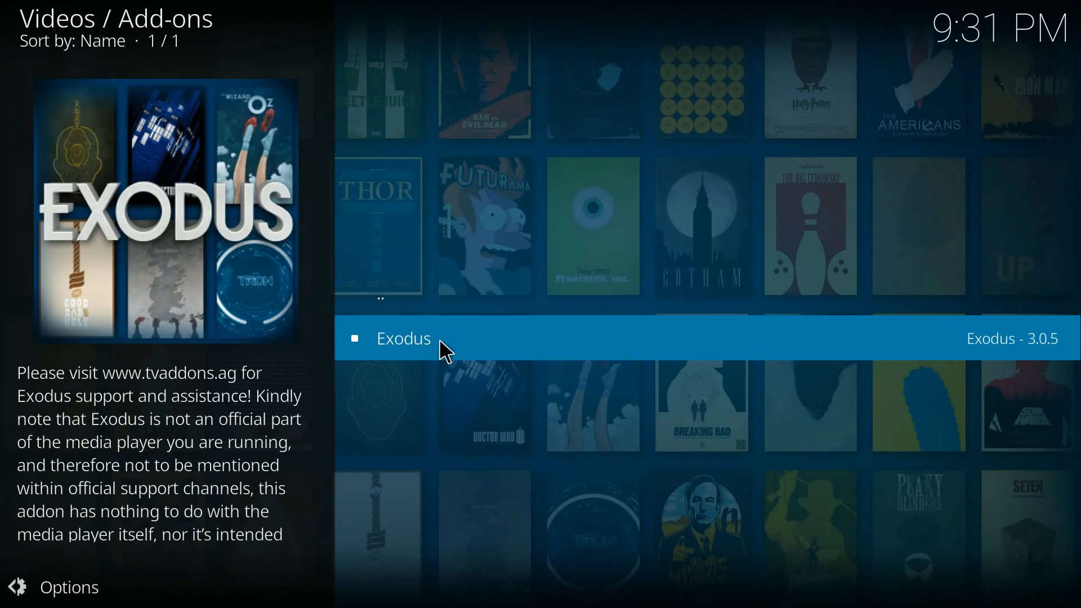
pyautogui.click(440, 342)
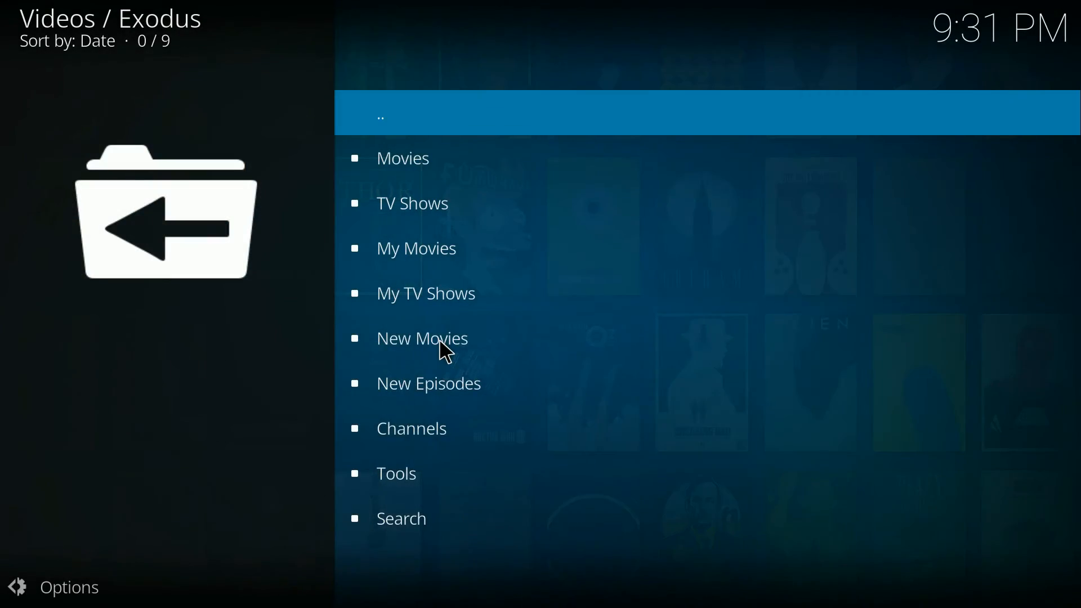
pyautogui.rightClick(237, 404)
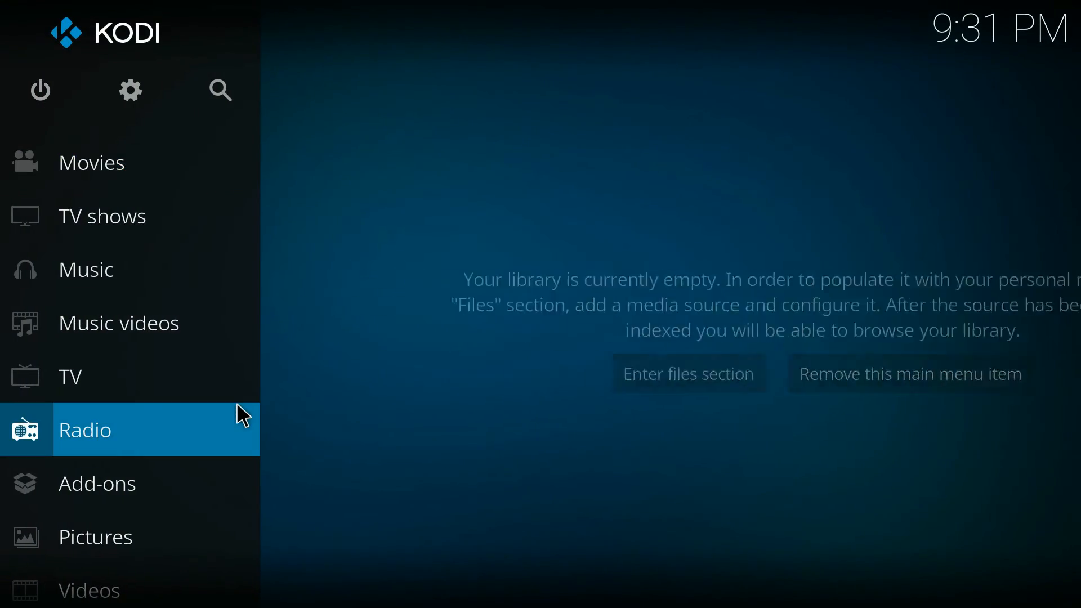
# Enter the Movies section of the home screen and open Exodus from the video add-ons
pyautogui.press('Up')
pyautogui.press('Up')
pyautogui.press('Up')
pyautogui.press('Up')
pyautogui.press('Up')
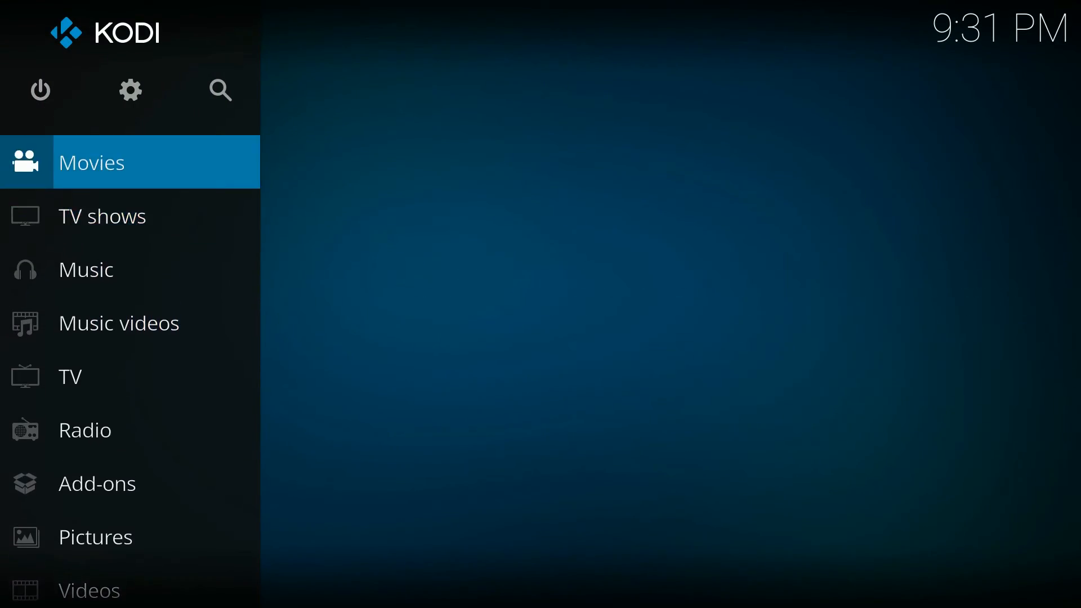
pyautogui.press('Return')
pyautogui.press('Down')
pyautogui.press('Up')
pyautogui.press('Return')
pyautogui.press('Return')
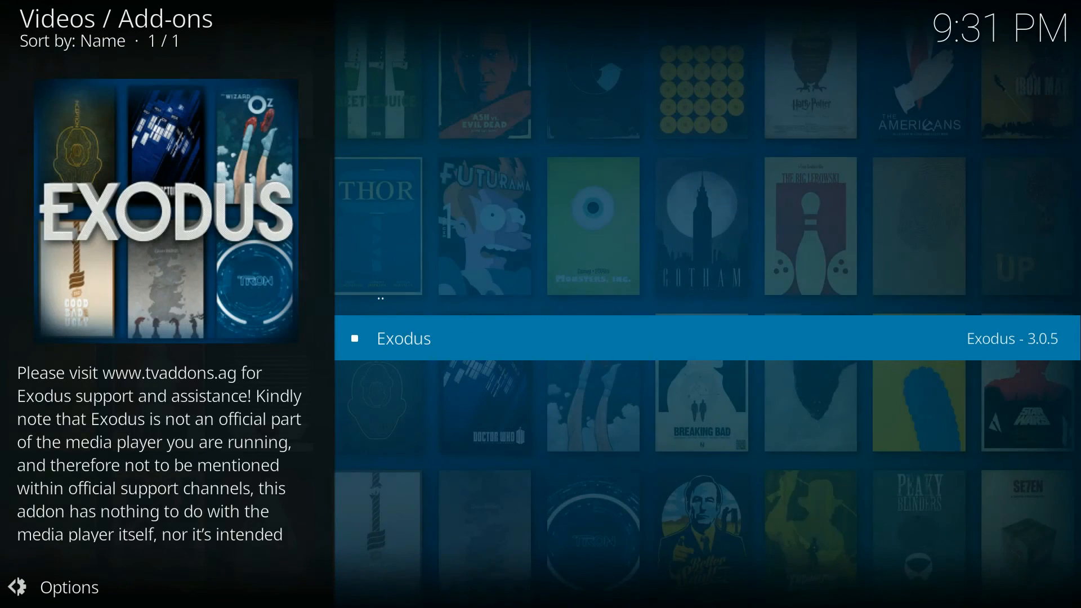
pyautogui.press('Return')
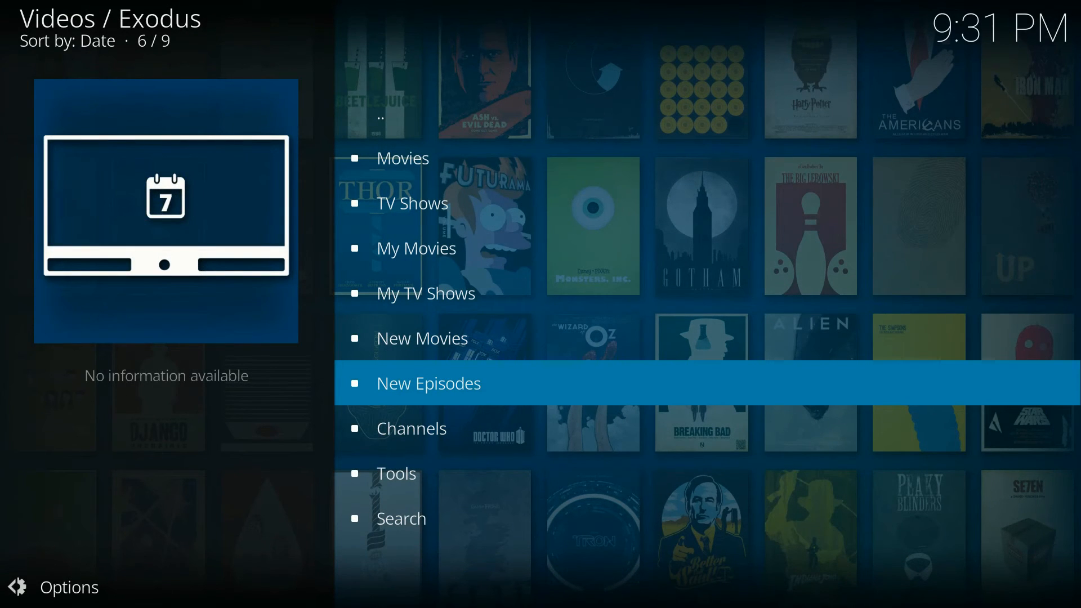
# Open the Movies category of the Exodus add-on
pyautogui.press('Up')
pyautogui.press('Up')
pyautogui.press('Up')
pyautogui.press('Up')
pyautogui.press('Up')
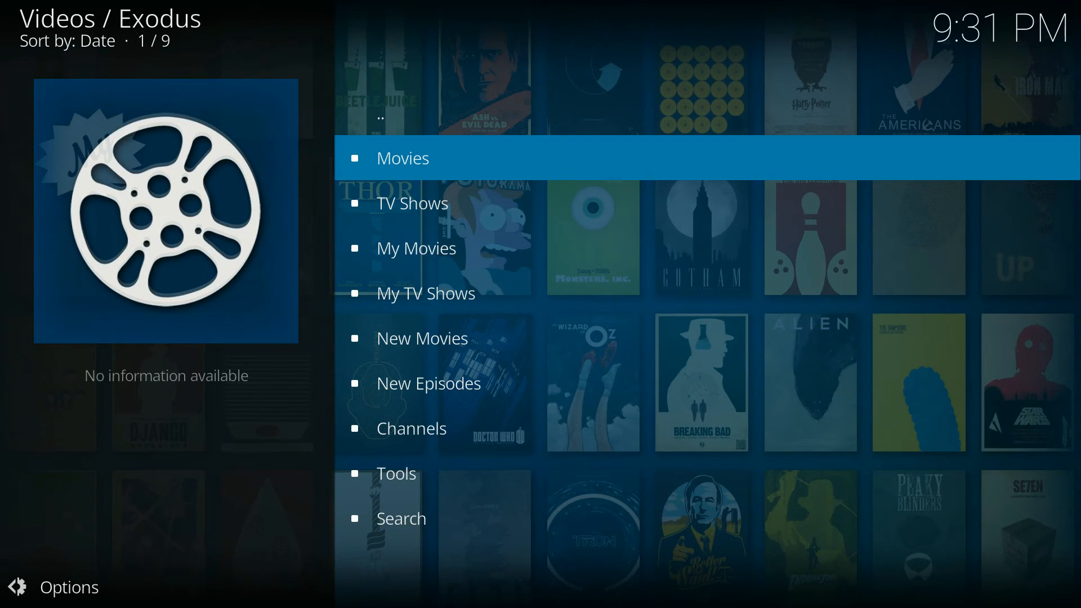
pyautogui.press('Return')
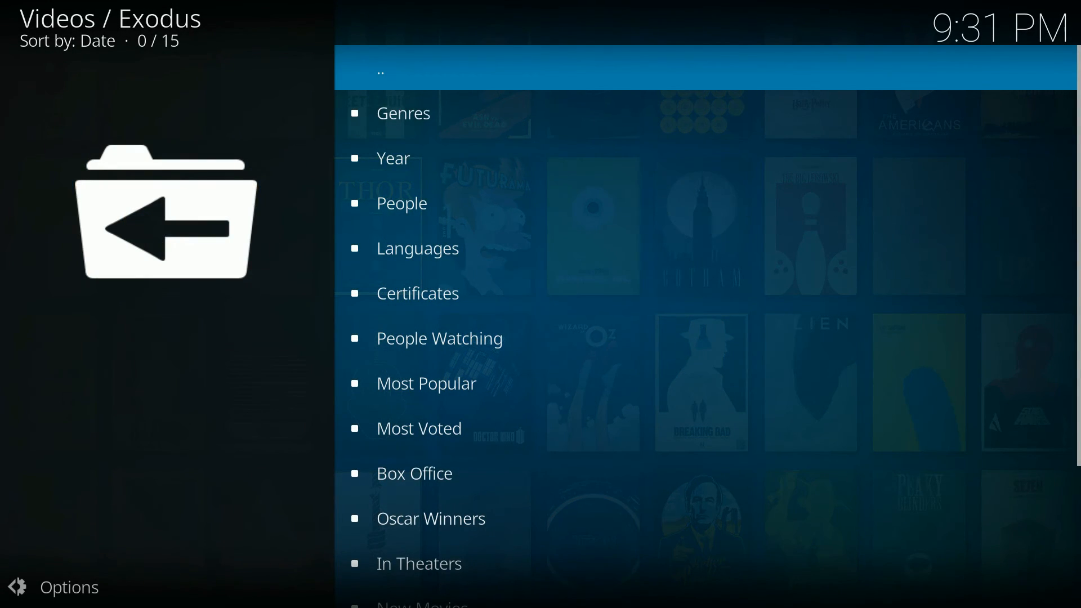
# Look through the Exodus movie categories and open the In Theaters list
pyautogui.press('Down')
pyautogui.press('Down')
pyautogui.press('Down')
pyautogui.press('Down')
pyautogui.press('Up')
pyautogui.press('Up')
pyautogui.press('Up')
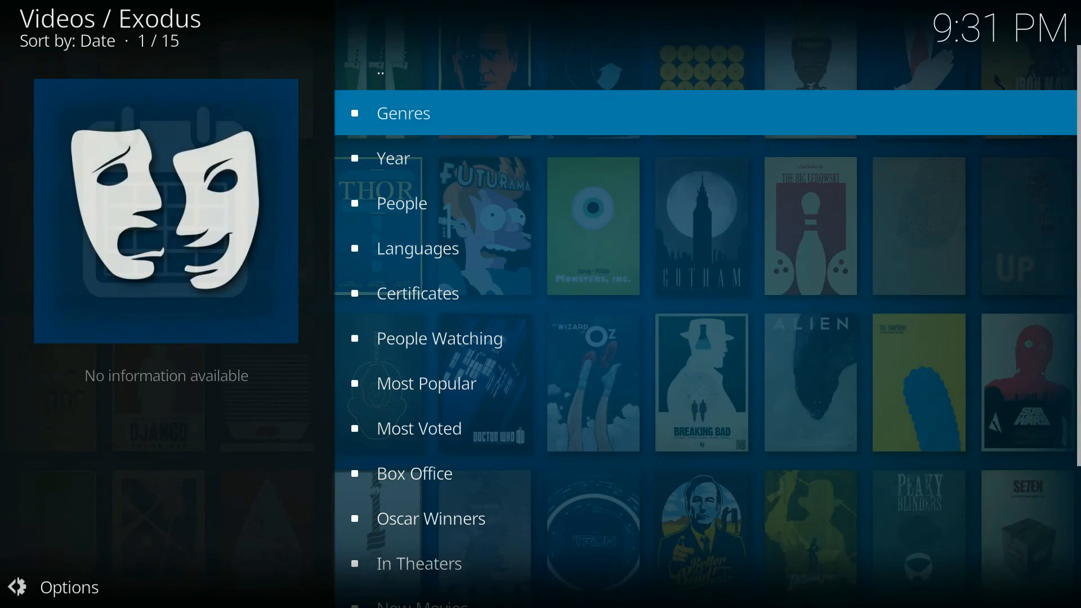
pyautogui.press('Down')
pyautogui.press('Down')
pyautogui.press('Down')
pyautogui.press('Down')
pyautogui.press('Down')
pyautogui.press('Down')
pyautogui.press('Down')
pyautogui.press('Down')
pyautogui.press('Down')
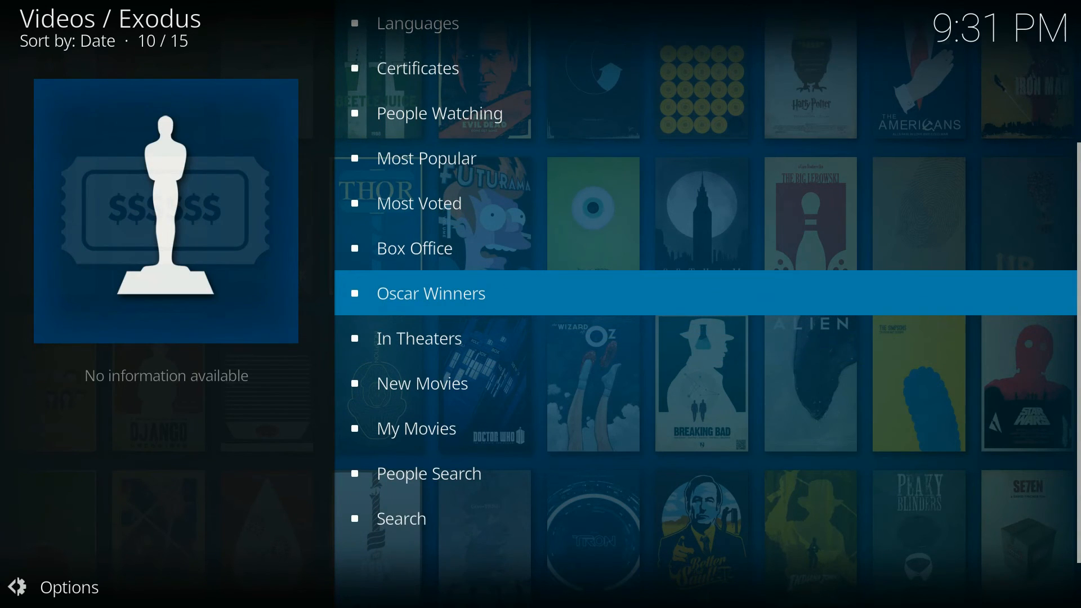
pyautogui.press('Down')
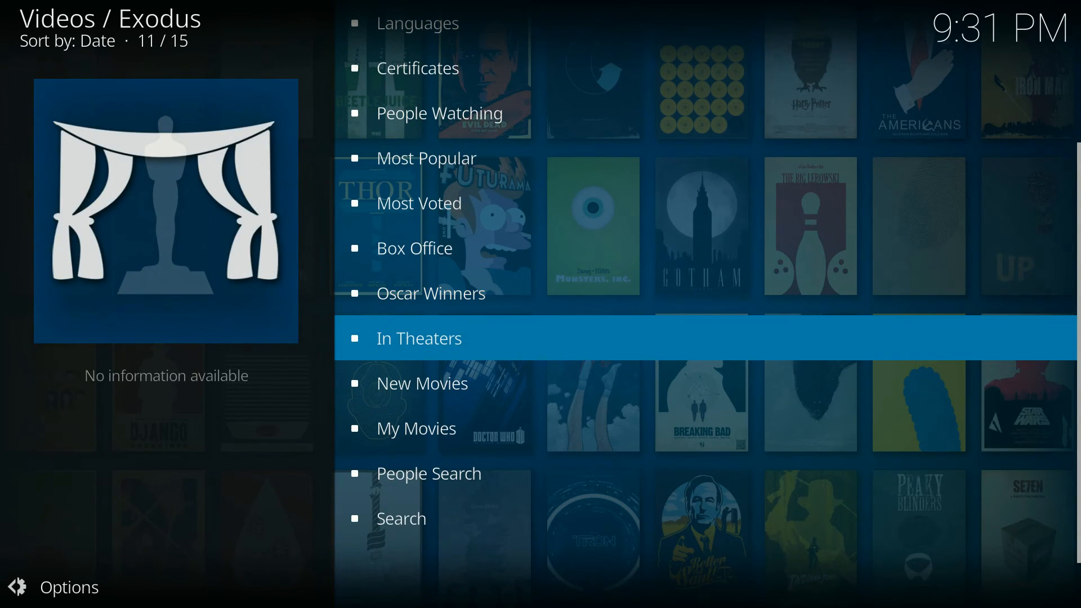
pyautogui.press('Return')
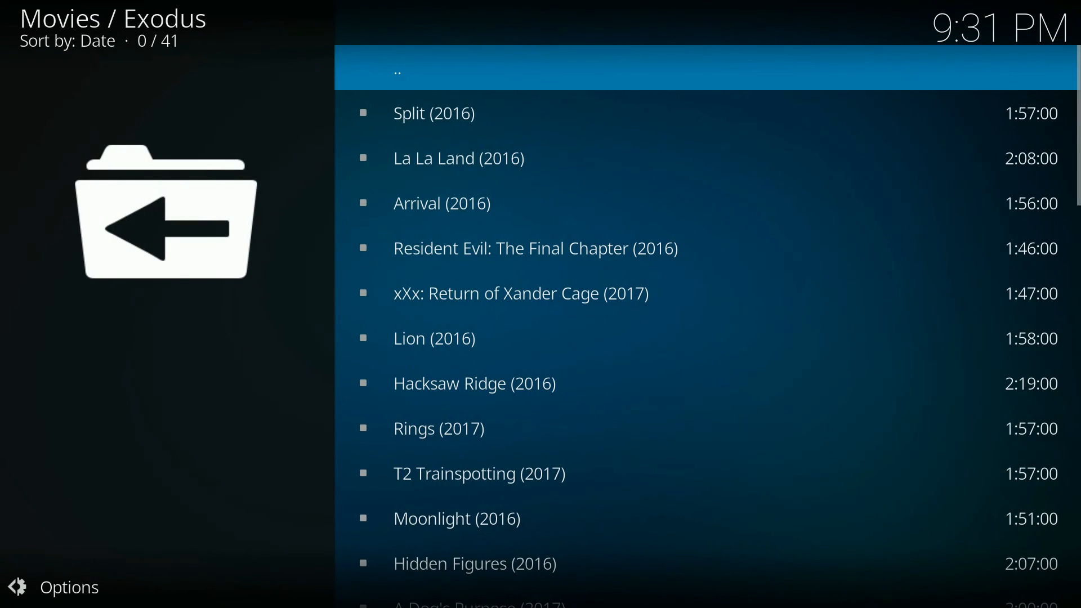
# Examine the titles, posters and descriptions of the movies in the In Theaters list
pyautogui.press('Down')
pyautogui.press('Down')
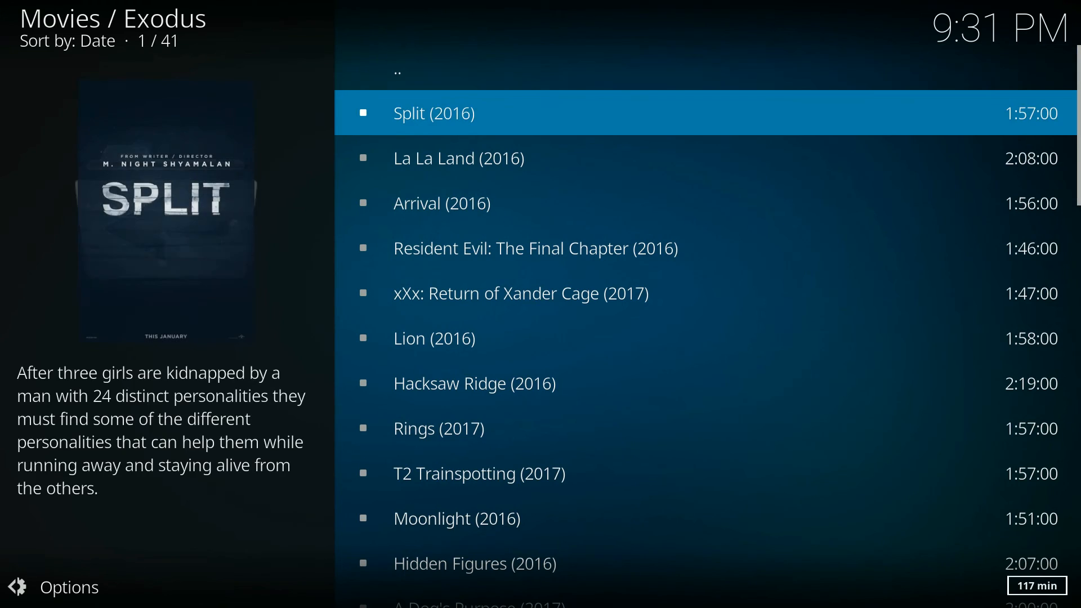
pyautogui.press('Down')
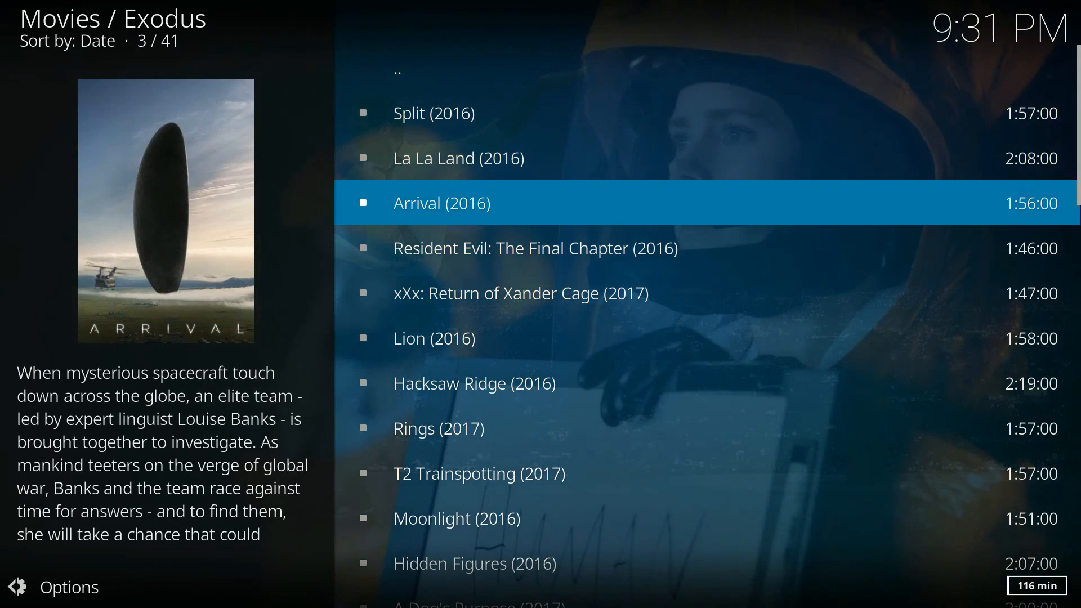
pyautogui.press('Down')
pyautogui.press('Down')
pyautogui.press('Down')
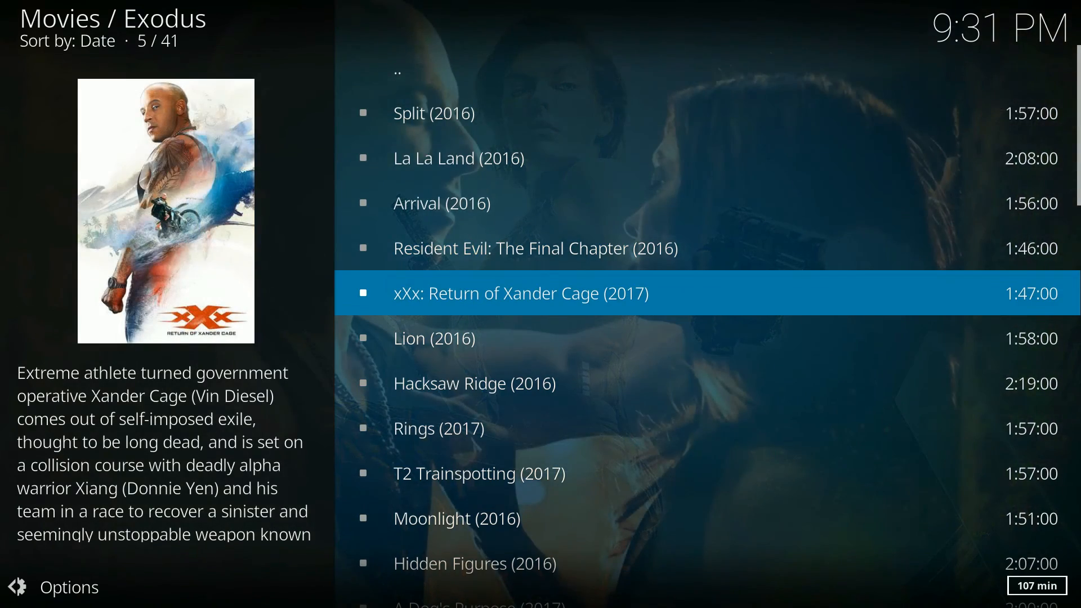
pyautogui.press('Down')
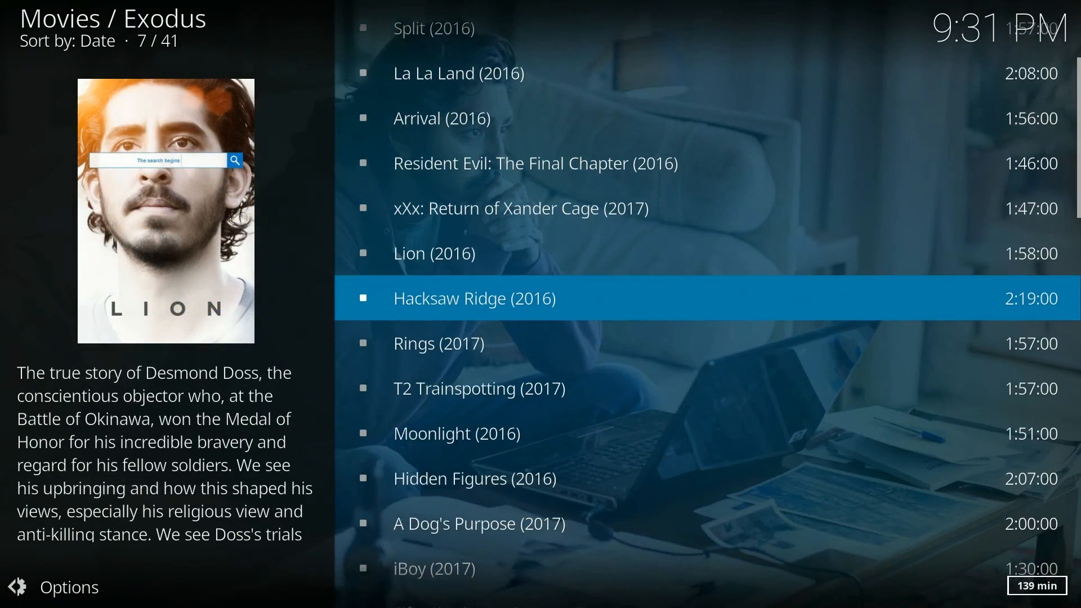
pyautogui.press('Down')
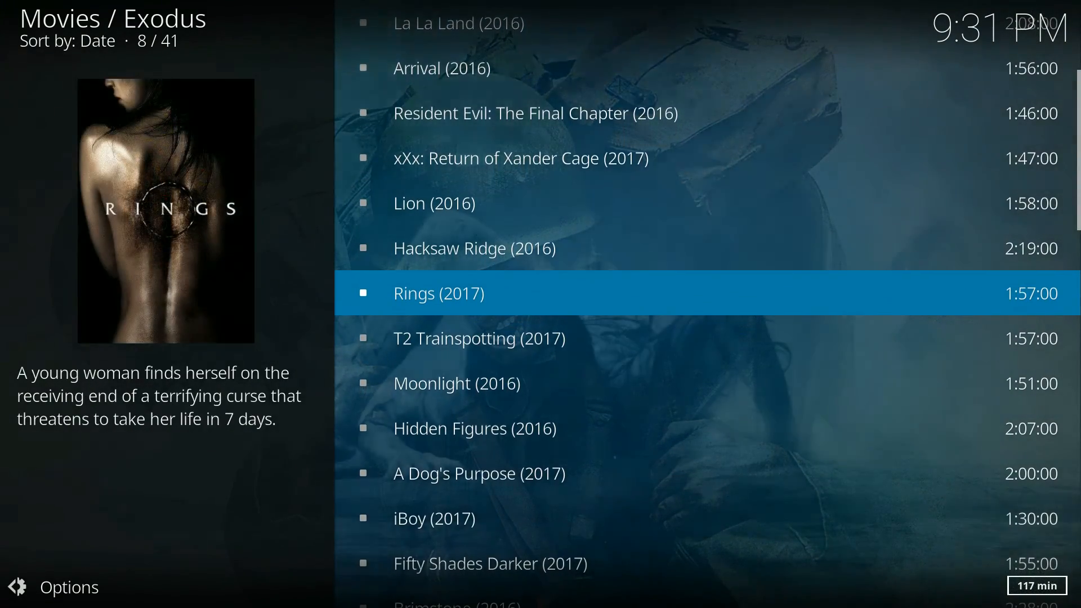
pyautogui.press('Down')
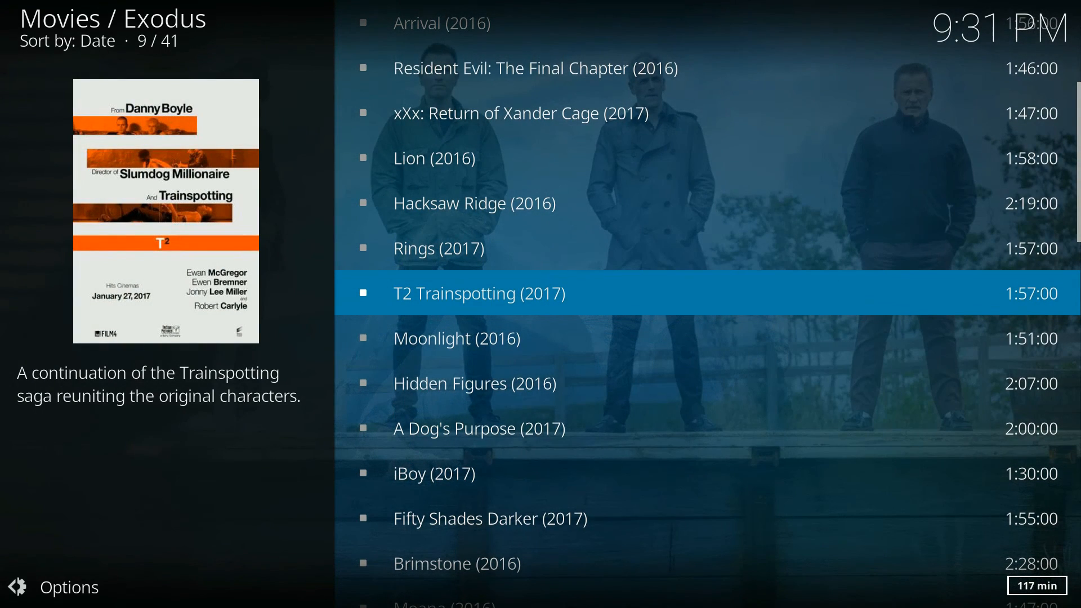